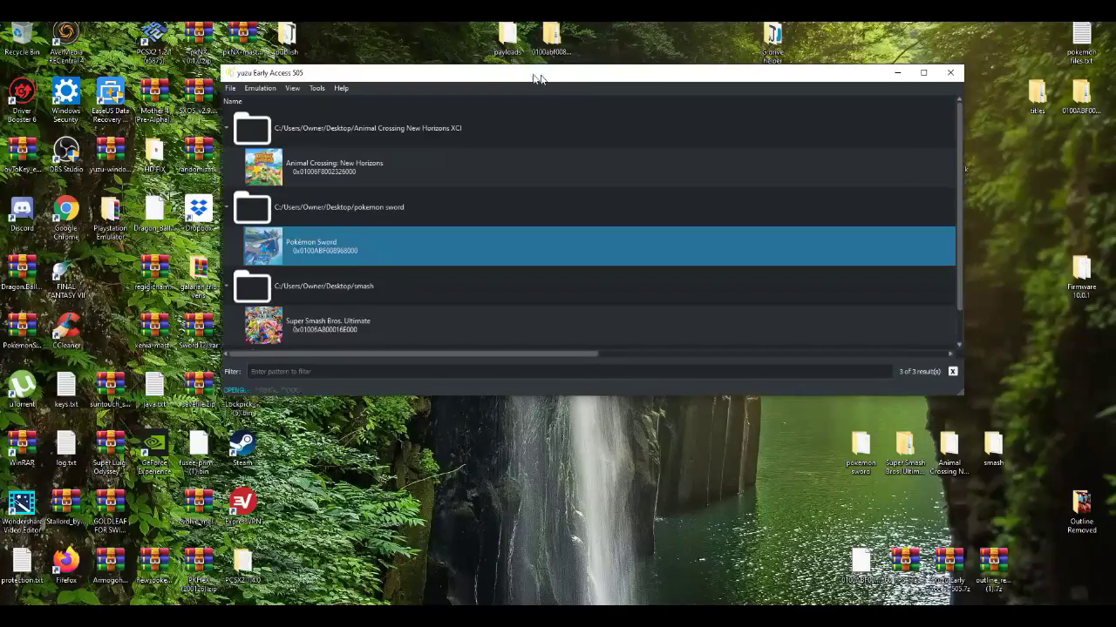
# Step: Open the mod data location of Pokémon Sword and place its folder window clear of the desktop's Outline Removed folder
pyautogui.moveTo(546, 70); pyautogui.dragTo(510, 58)
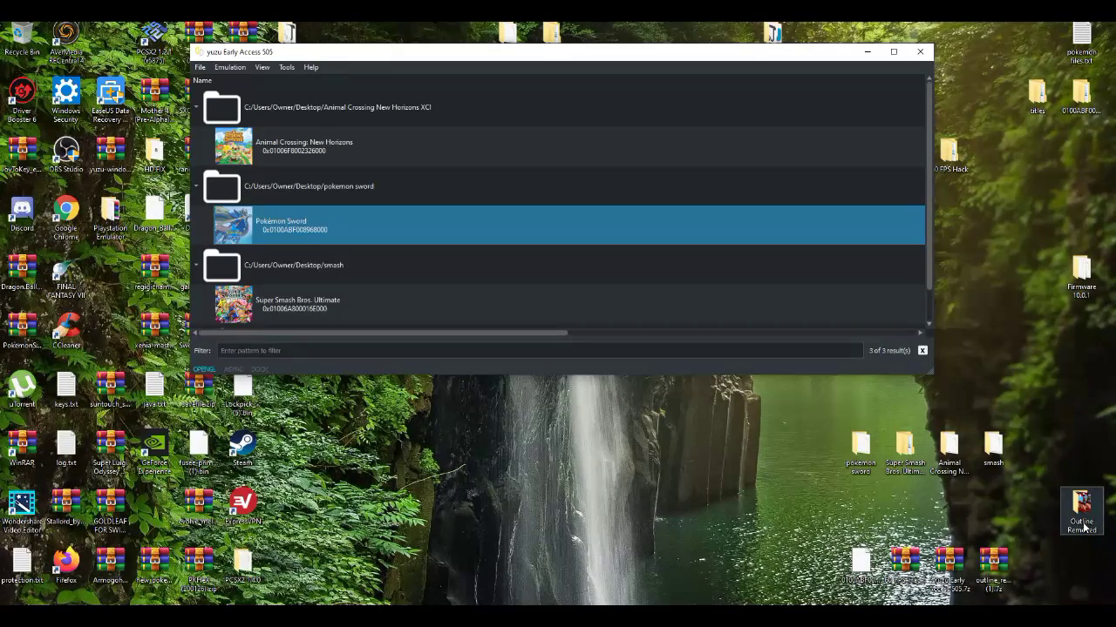
pyautogui.rightClick(422, 217)
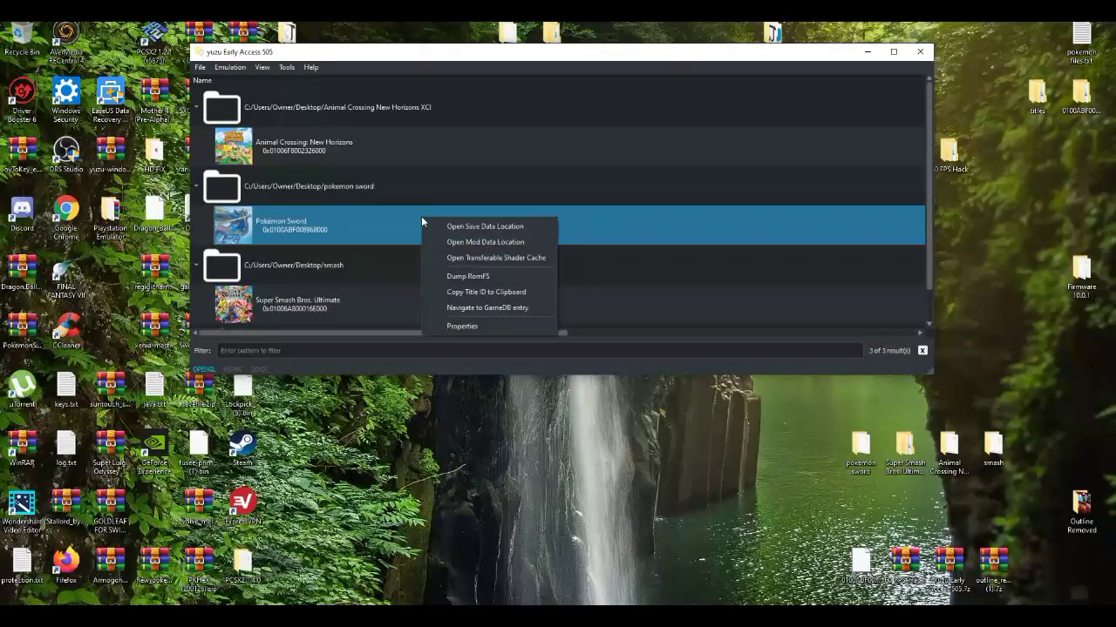
pyautogui.click(481, 243)
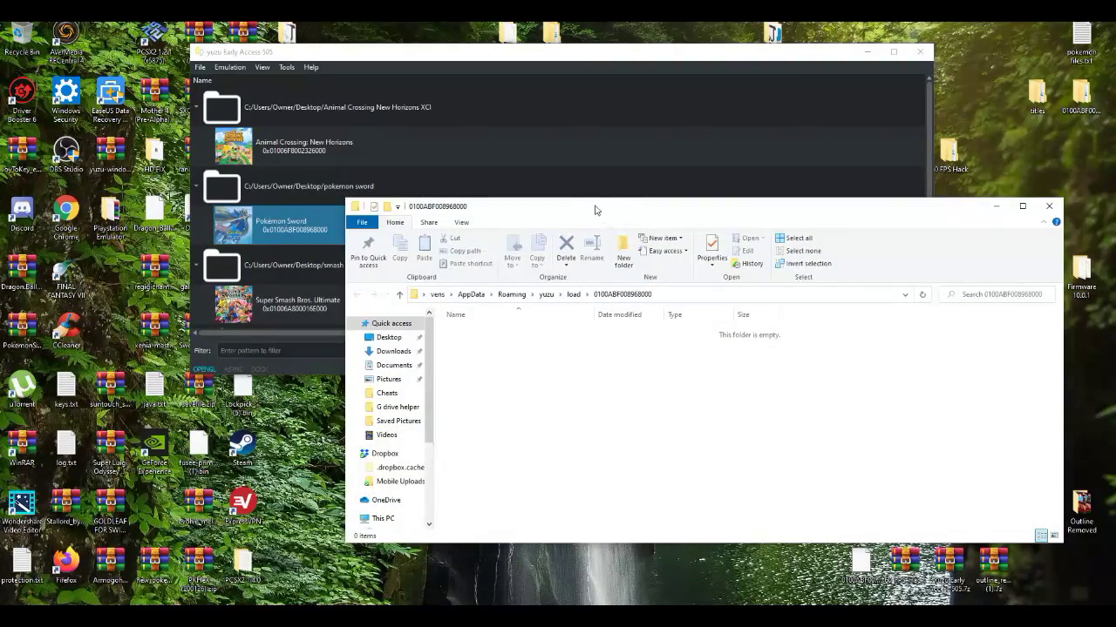
pyautogui.moveTo(596, 209); pyautogui.dragTo(371, 75)
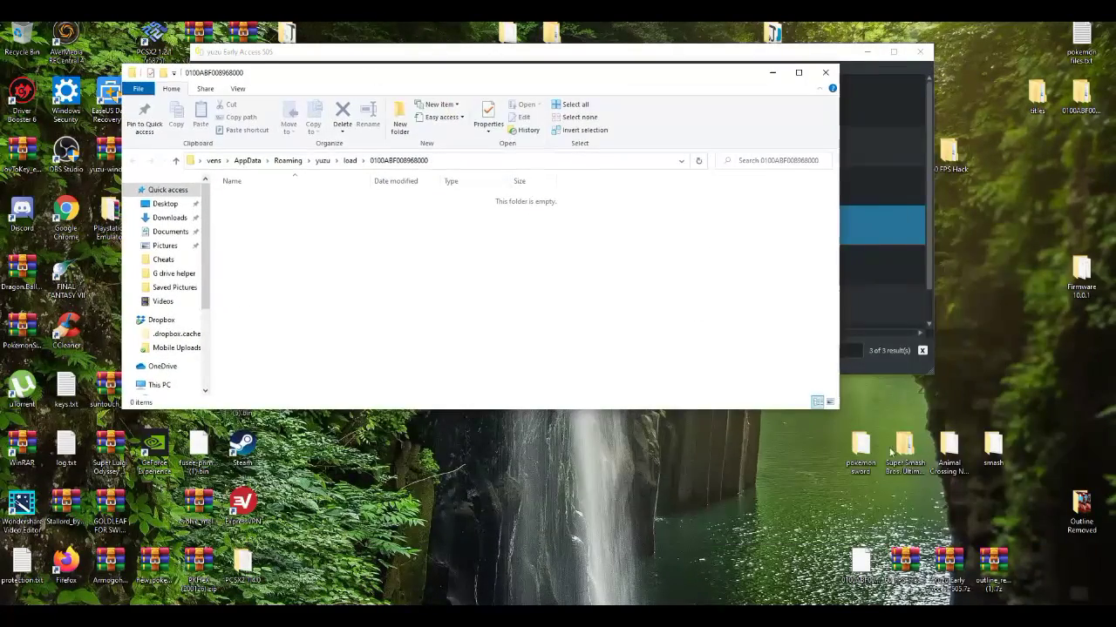
# Step: Move the 0100ABF008968000 folder from the desktop's Outline Removed folder into Pokémon Sword's mod folder, and close both folder windows
pyautogui.click(1074, 512)
pyautogui.doubleClick(1073, 512)
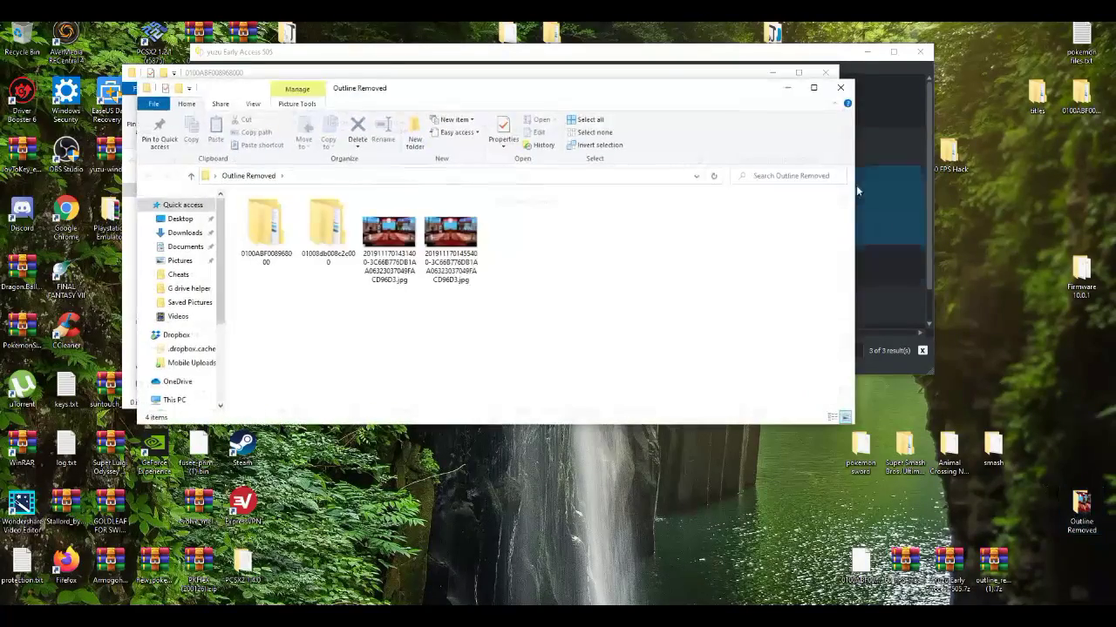
pyautogui.moveTo(652, 93); pyautogui.dragTo(991, 354)
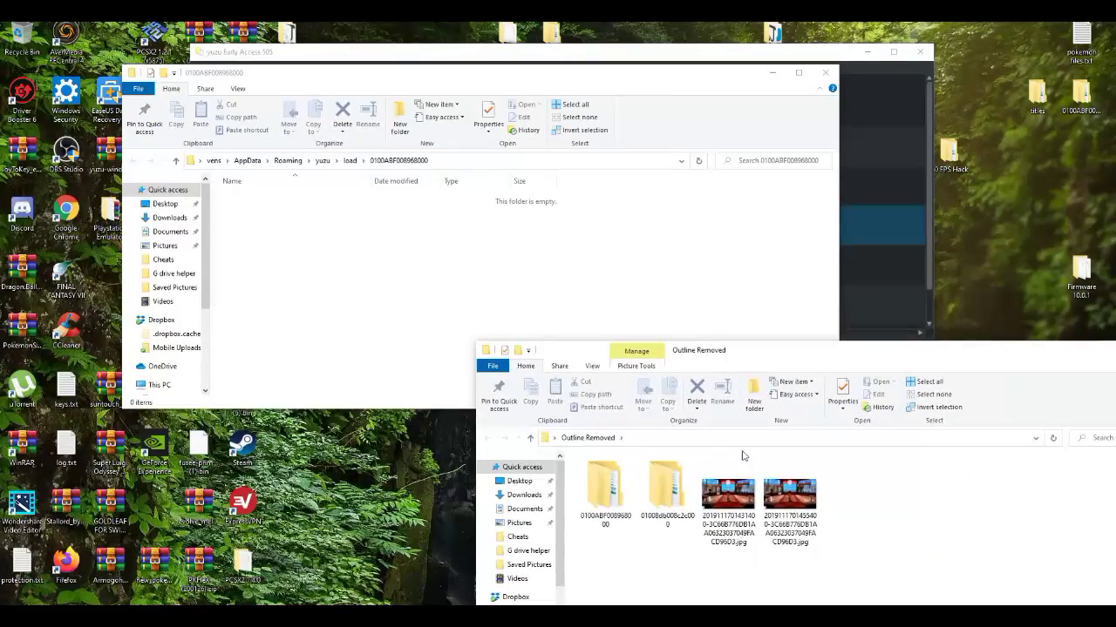
pyautogui.click(610, 496)
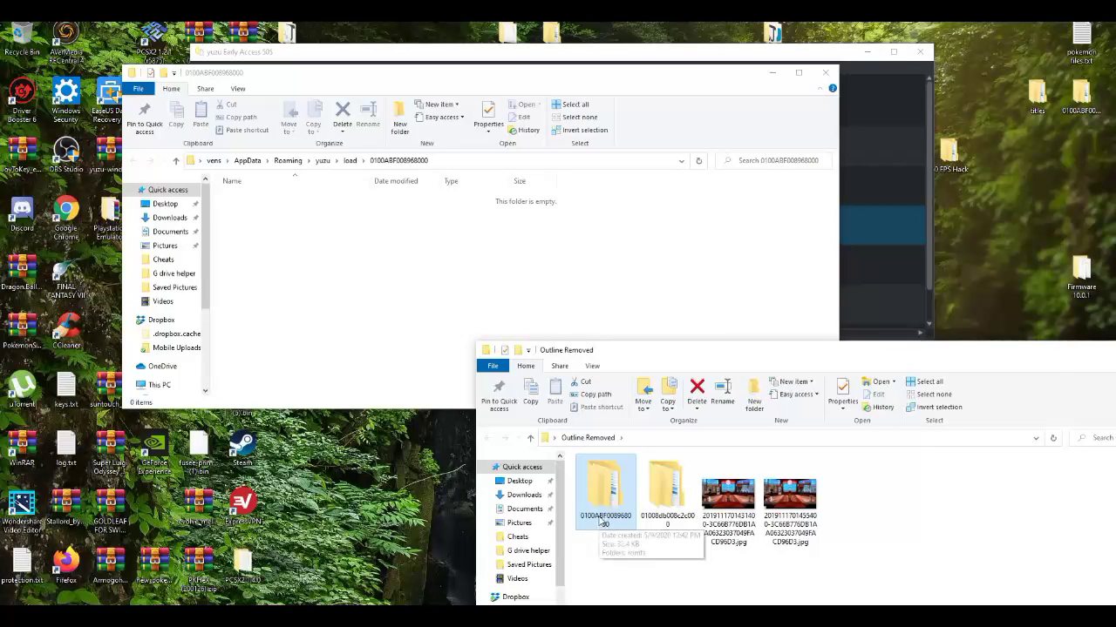
pyautogui.moveTo(613, 521); pyautogui.dragTo(340, 270)
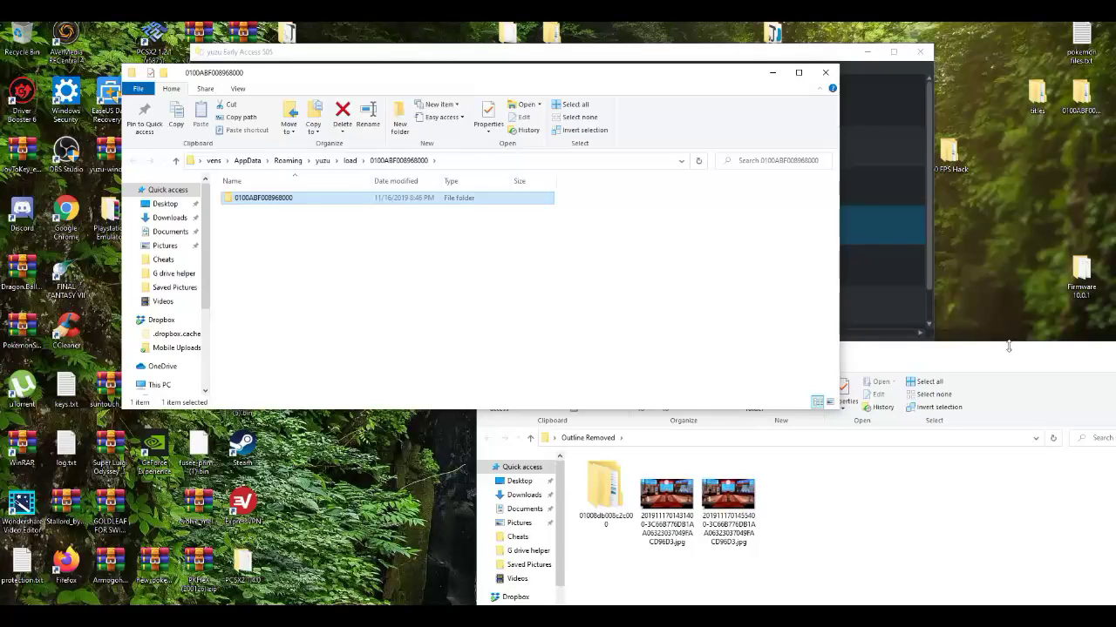
pyautogui.moveTo(1004, 353); pyautogui.dragTo(742, 282)
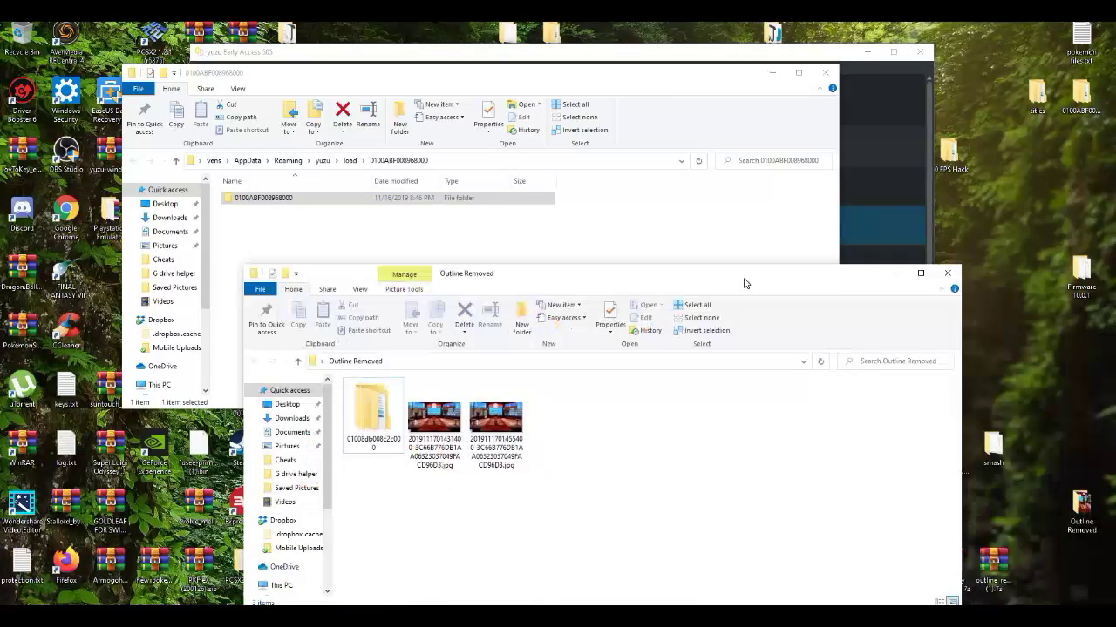
pyautogui.click(948, 271)
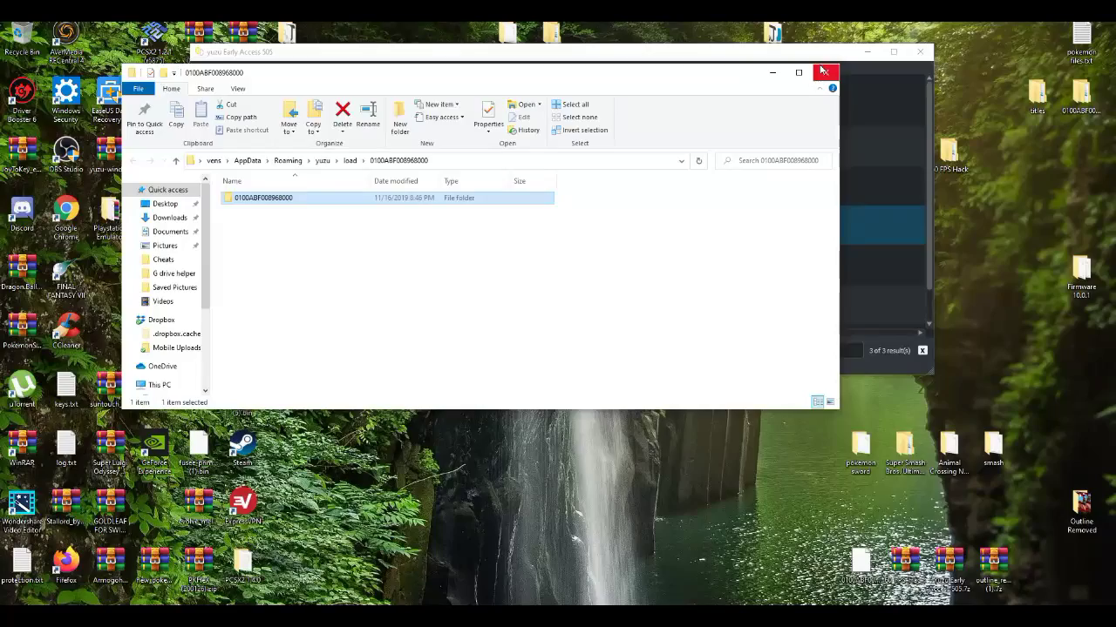
pyautogui.click(826, 72)
# Step: Check the add-ons listed in Pokémon Sword's properties for the outline removal mod
pyautogui.rightClick(405, 215)
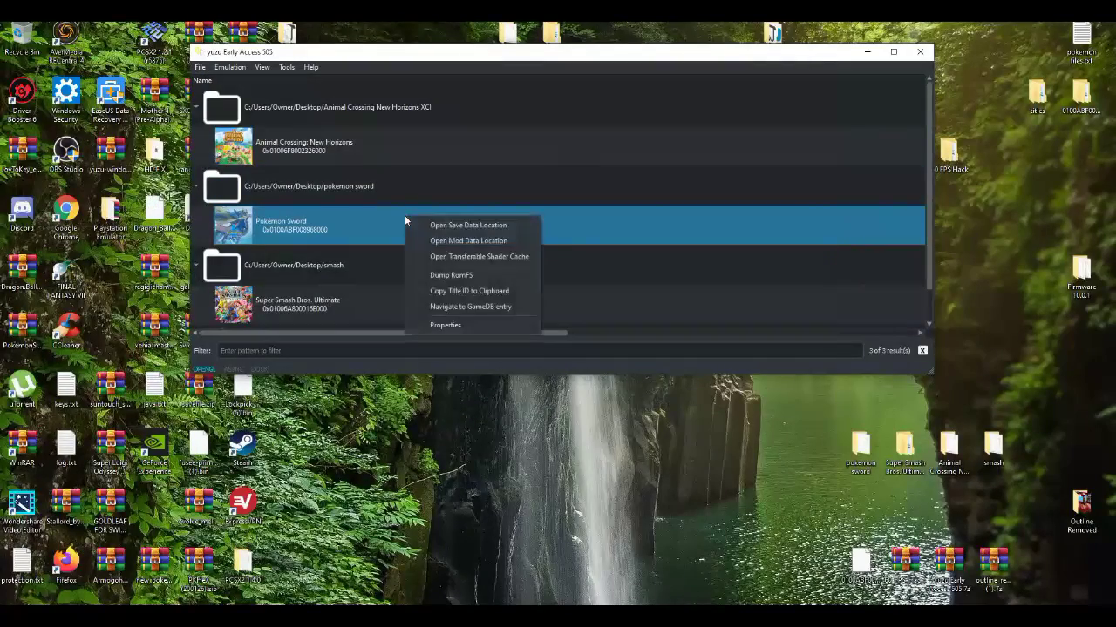
pyautogui.click(441, 327)
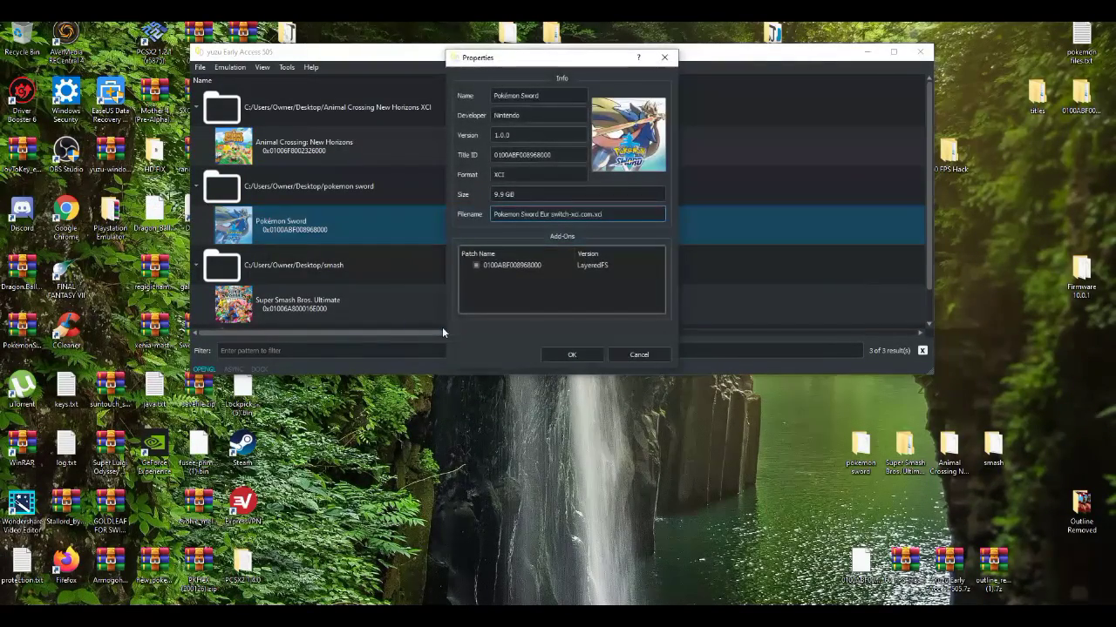
pyautogui.click(572, 355)
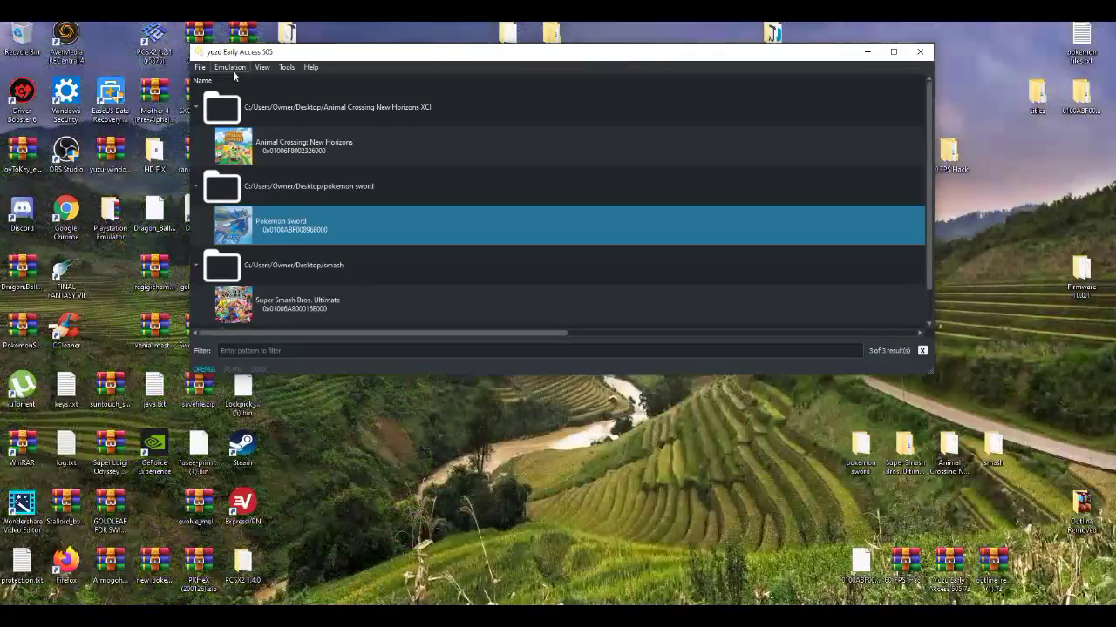
# Step: Enable asynchronous GPU emulation in the emulator's graphics configuration
pyautogui.click(232, 68)
pyautogui.click(239, 145)
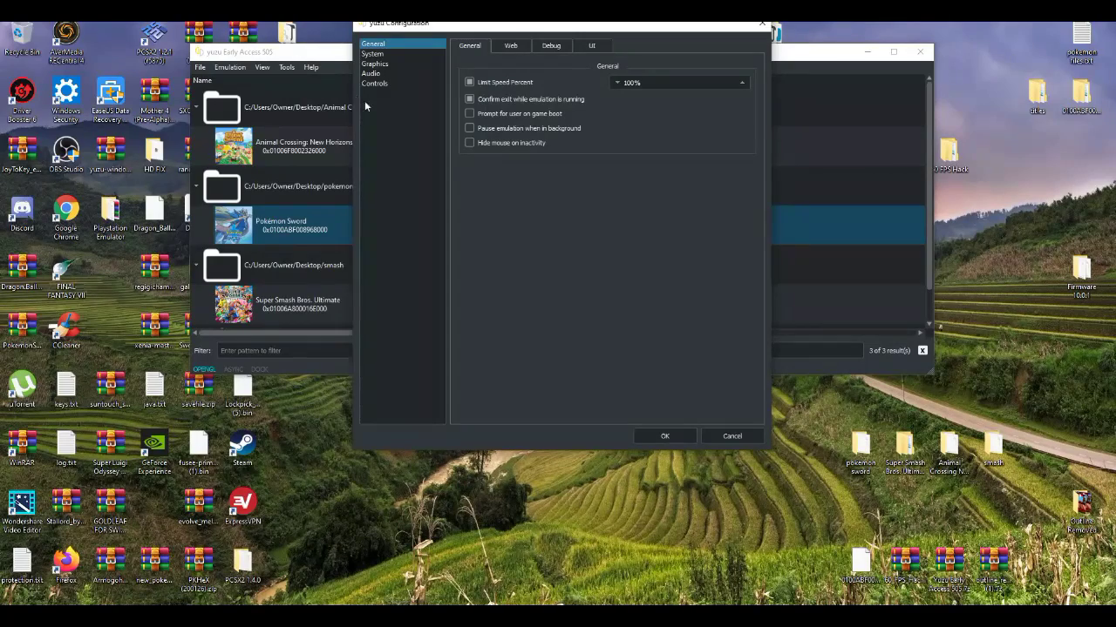
pyautogui.click(373, 64)
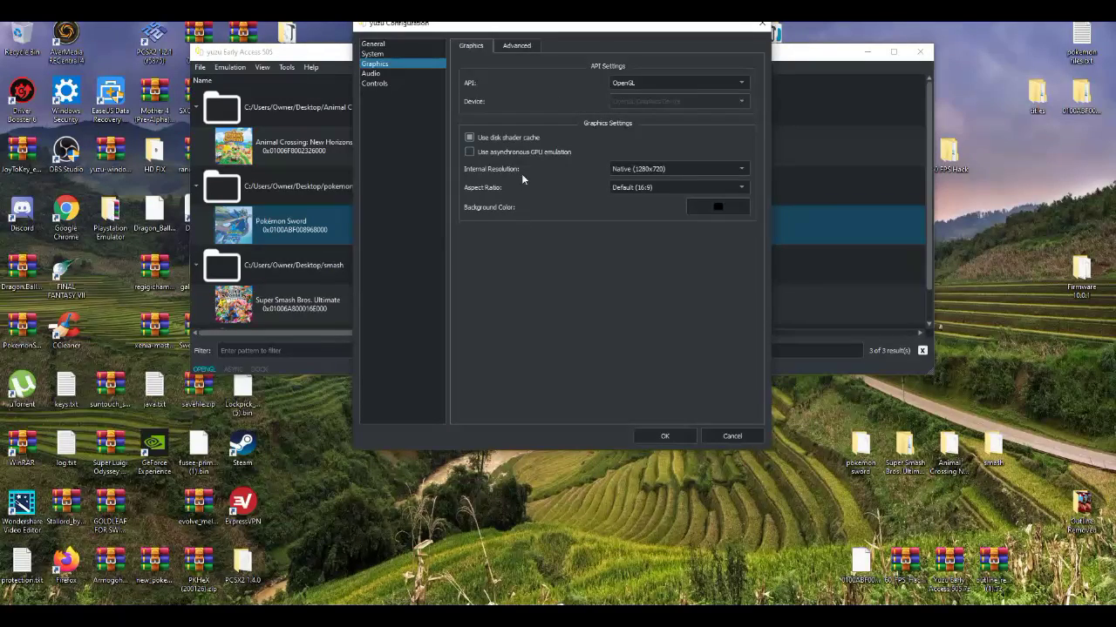
pyautogui.click(471, 152)
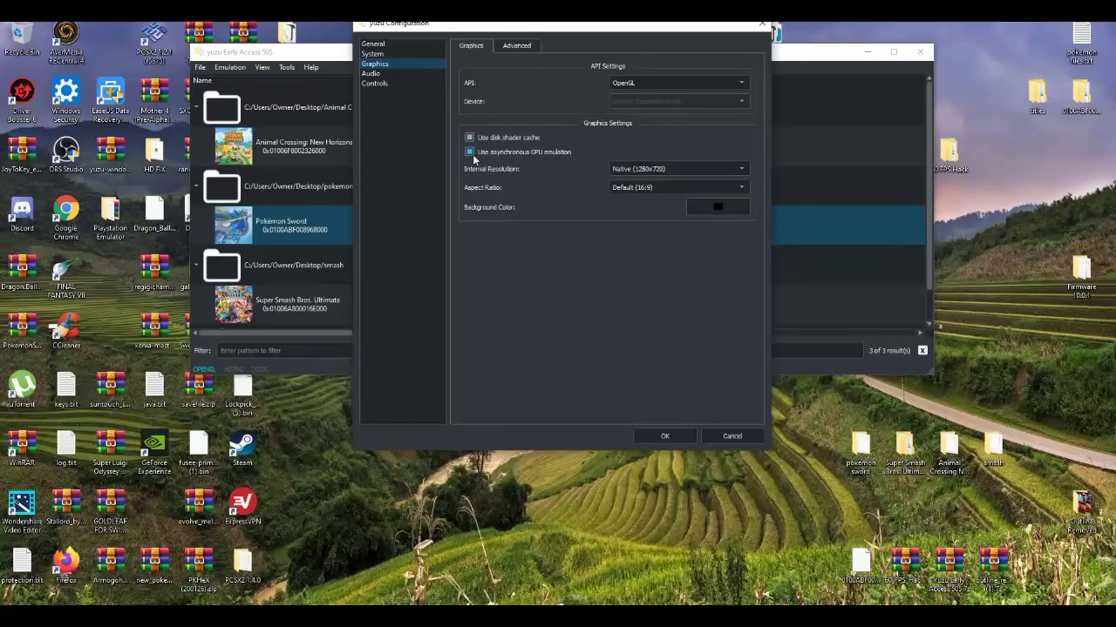
# Step: In the advanced graphics settings, disable VSync and Fast GPU Time, set the accuracy level to High, and save the configuration
pyautogui.click(513, 50)
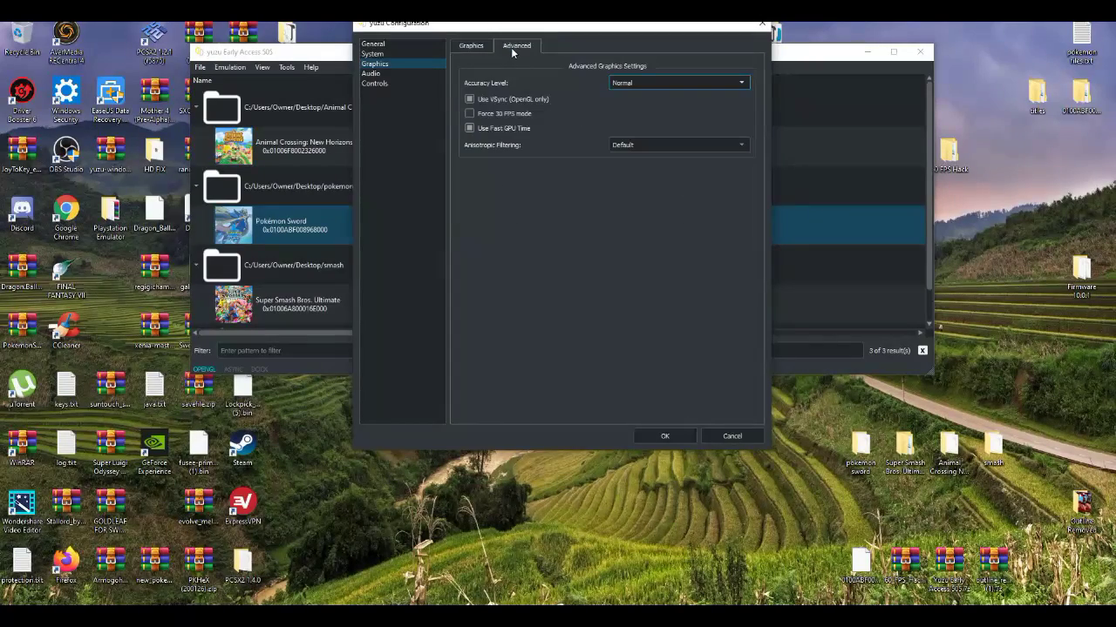
pyautogui.click(469, 100)
pyautogui.click(637, 83)
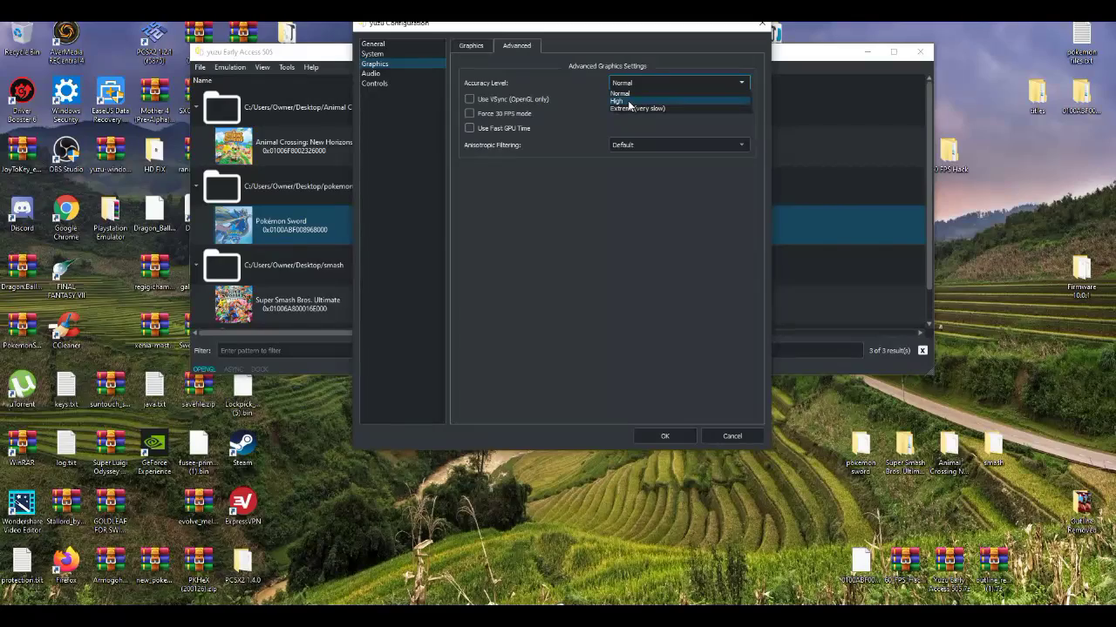
pyautogui.click(626, 102)
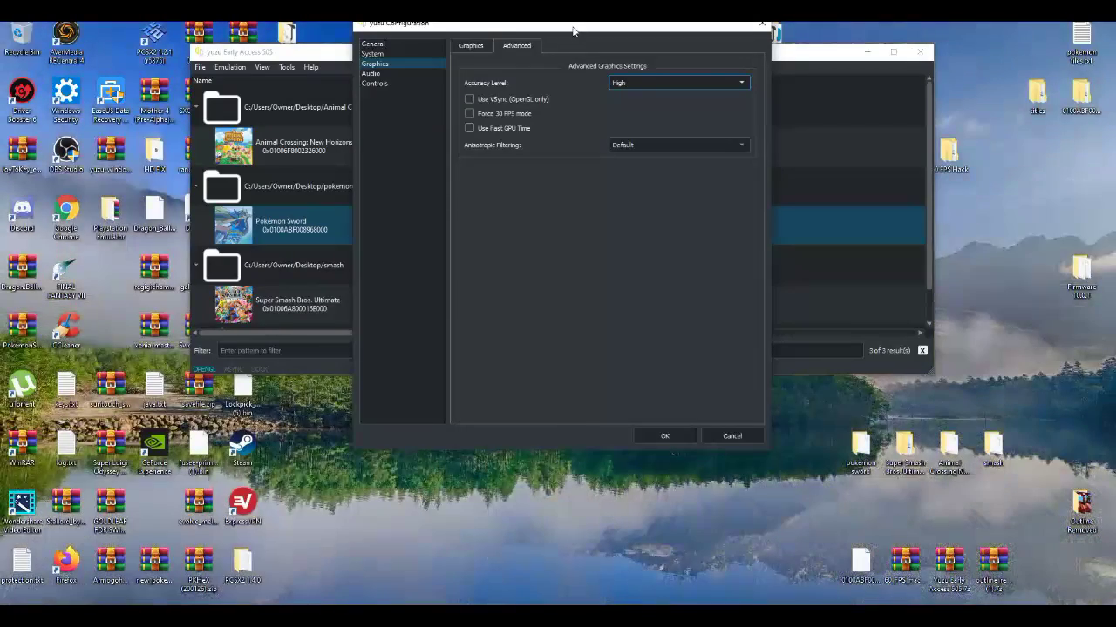
pyautogui.moveTo(574, 27); pyautogui.dragTo(599, 34)
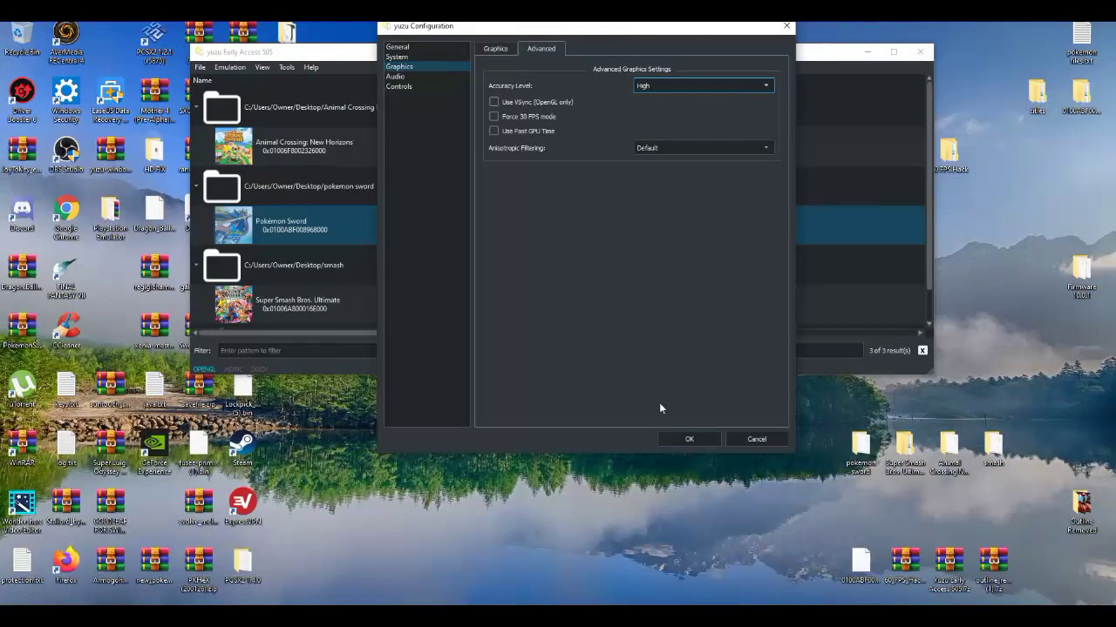
pyautogui.click(687, 439)
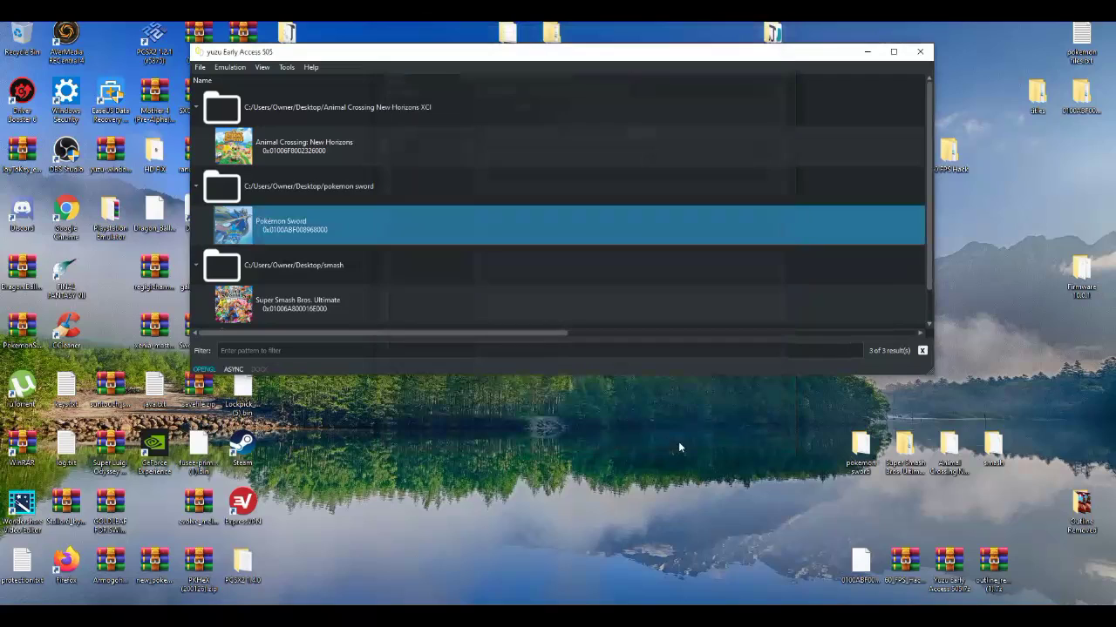
# Step: Review the audio stretching and real-time audio options in the emulator's audio configuration
pyautogui.rightClick(363, 231)
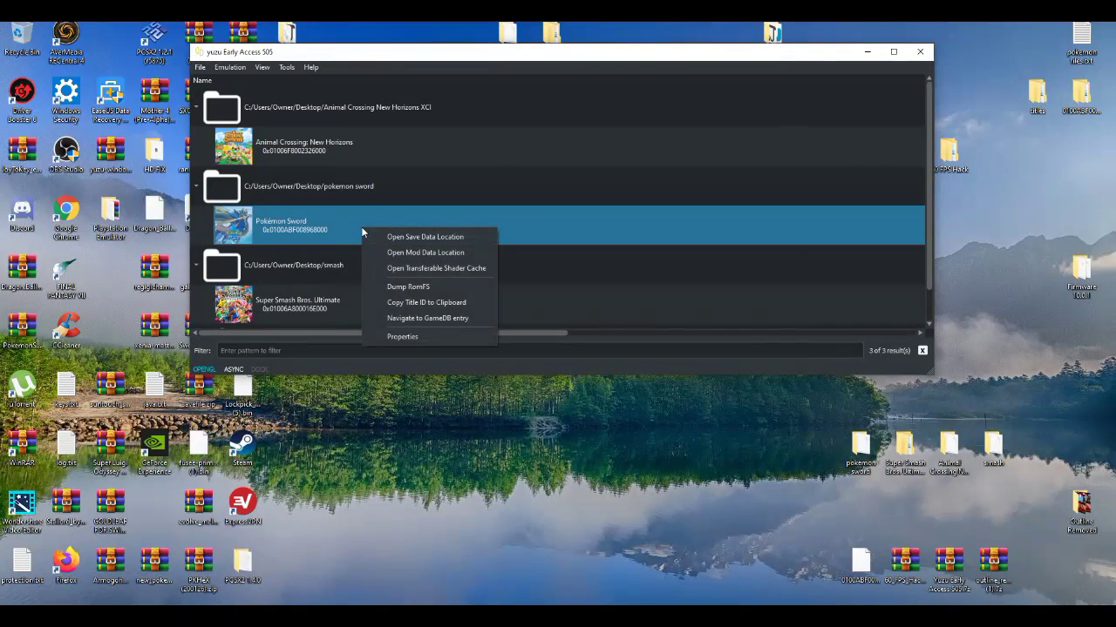
pyautogui.click(391, 65)
pyautogui.click(232, 68)
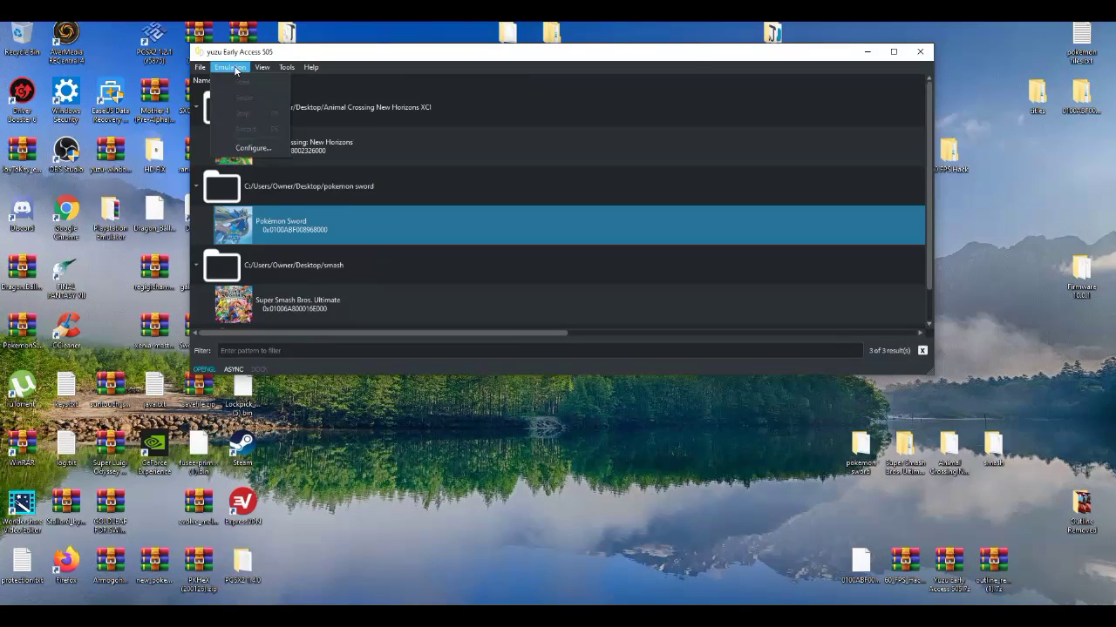
pyautogui.click(237, 150)
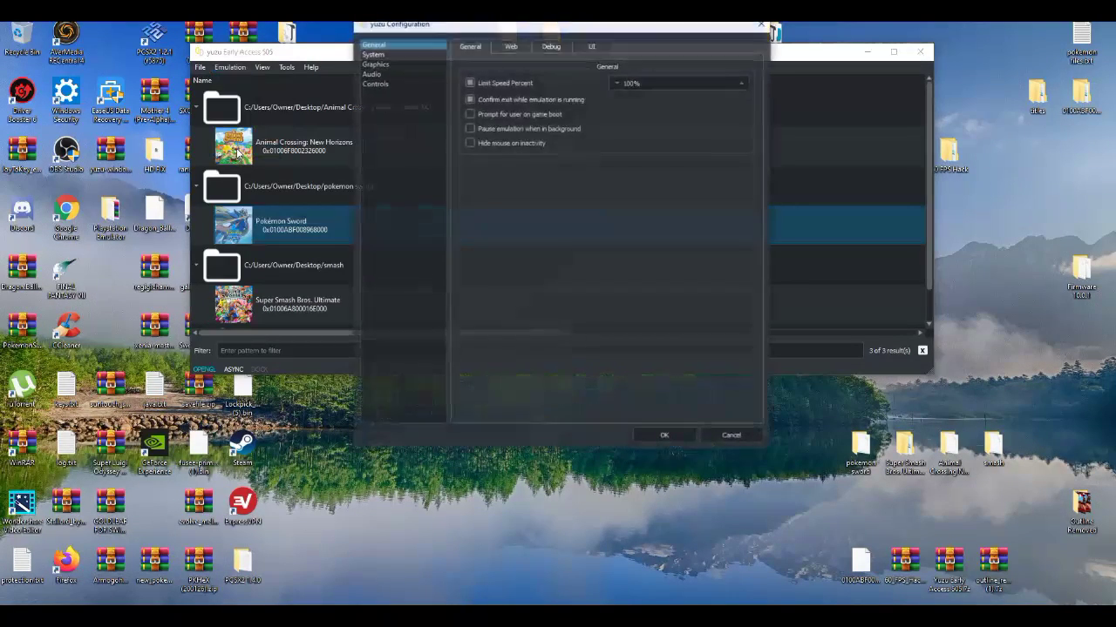
pyautogui.click(368, 73)
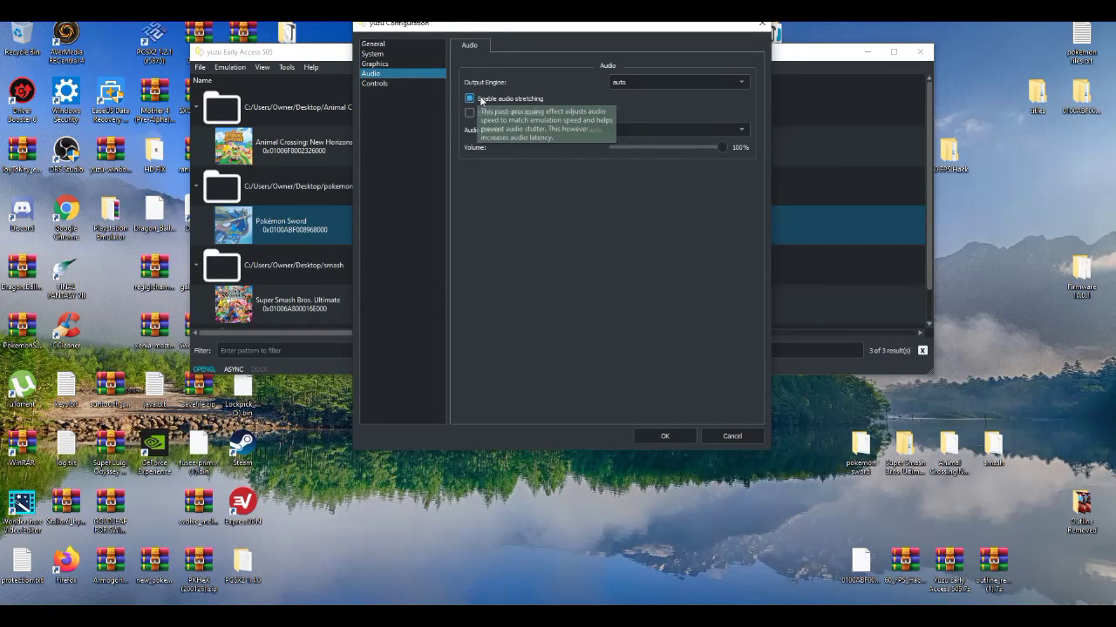
pyautogui.moveTo(503, 104)
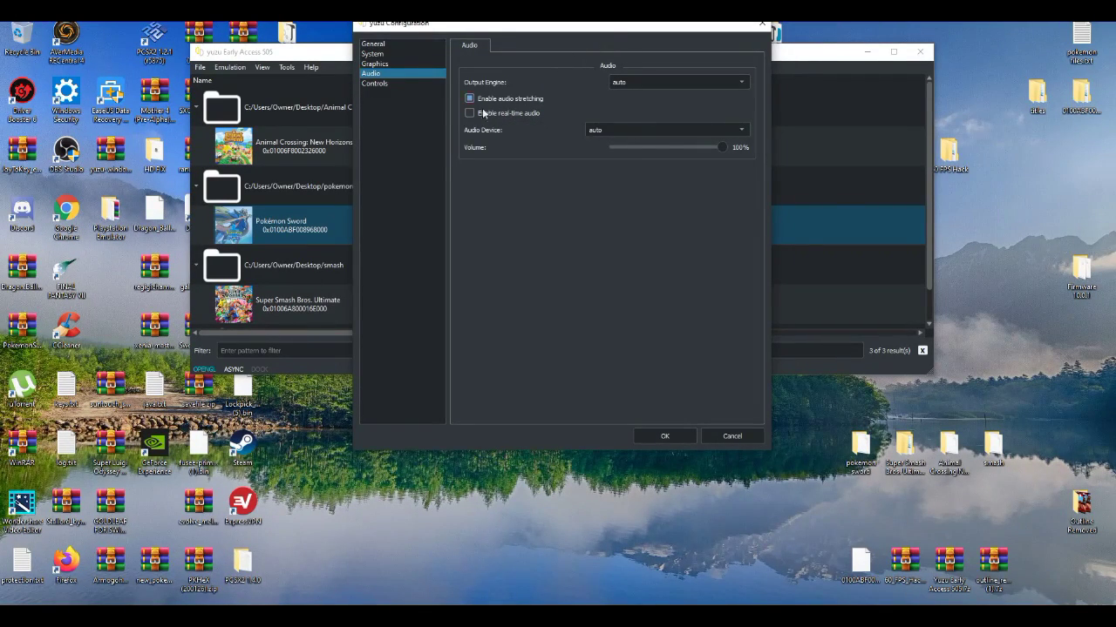
pyautogui.click(664, 436)
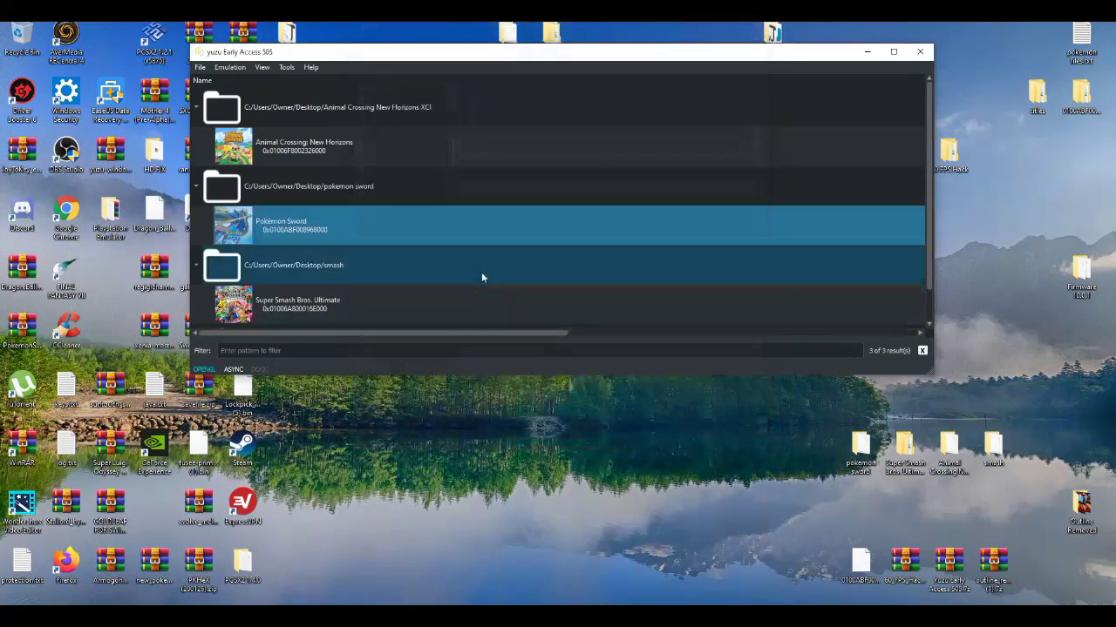
# Step: Set the internal resolution to 4x Native (5120x2880) in the graphics configuration and save it
pyautogui.click(230, 67)
pyautogui.click(248, 150)
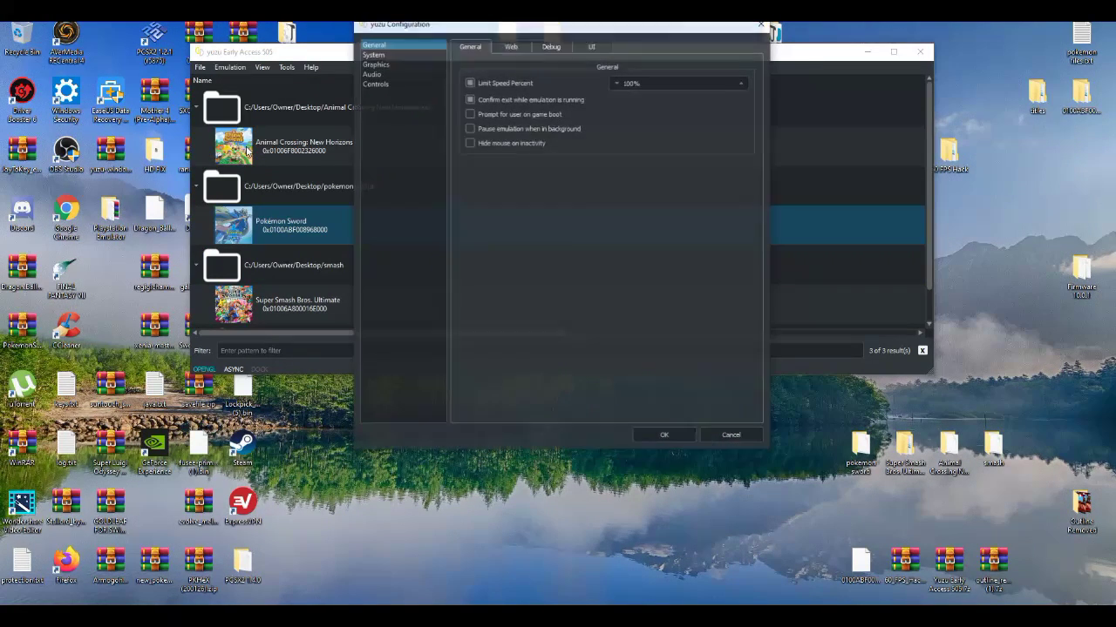
pyautogui.click(382, 65)
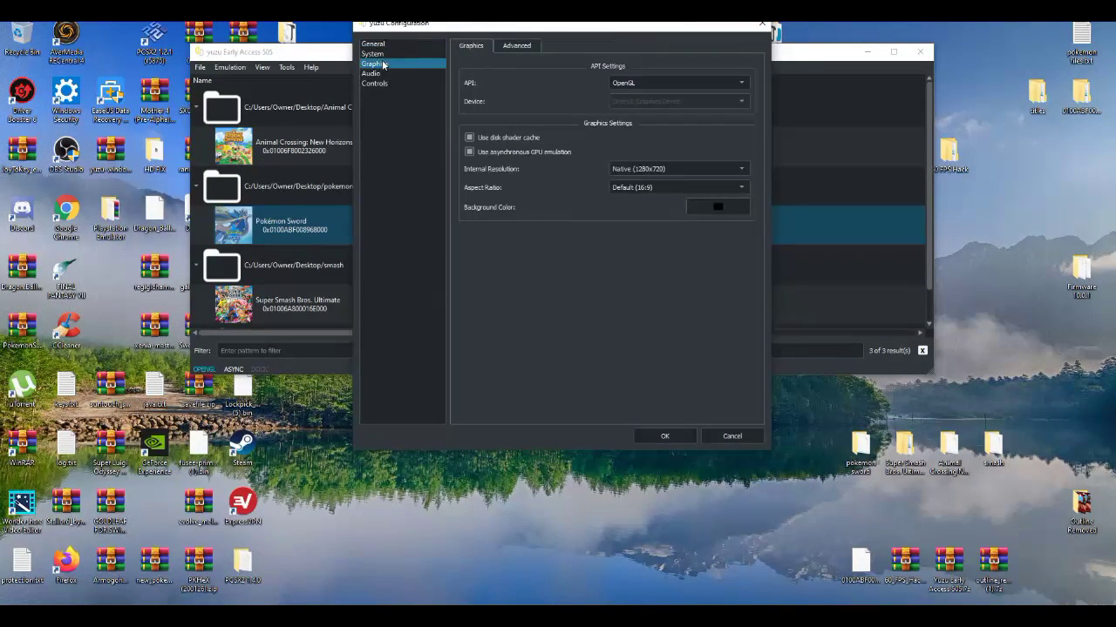
pyautogui.click(666, 169)
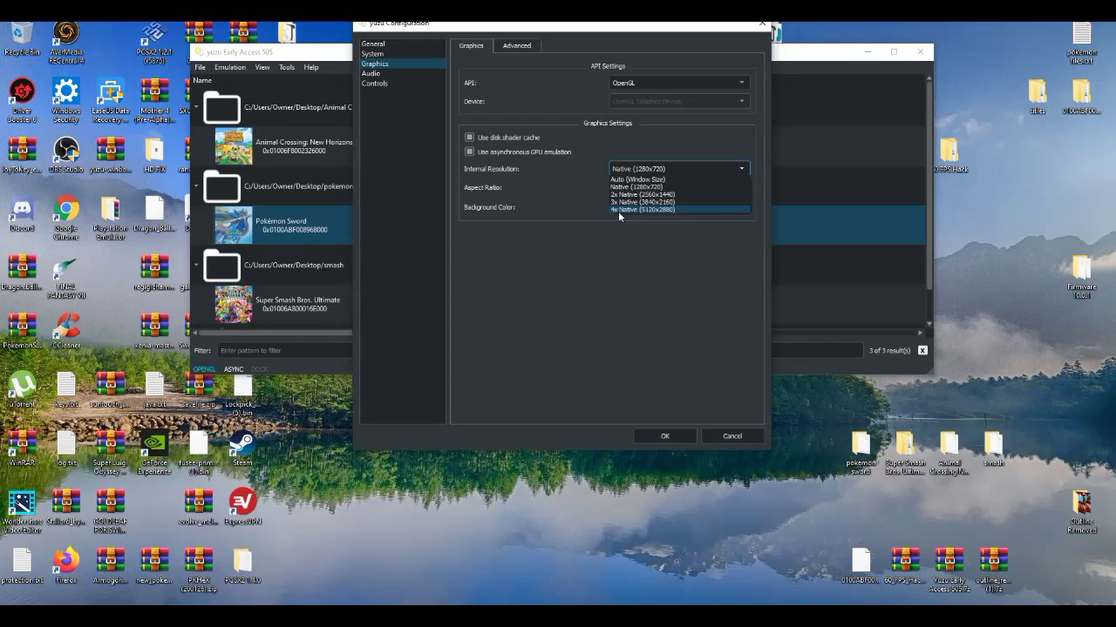
pyautogui.click(624, 210)
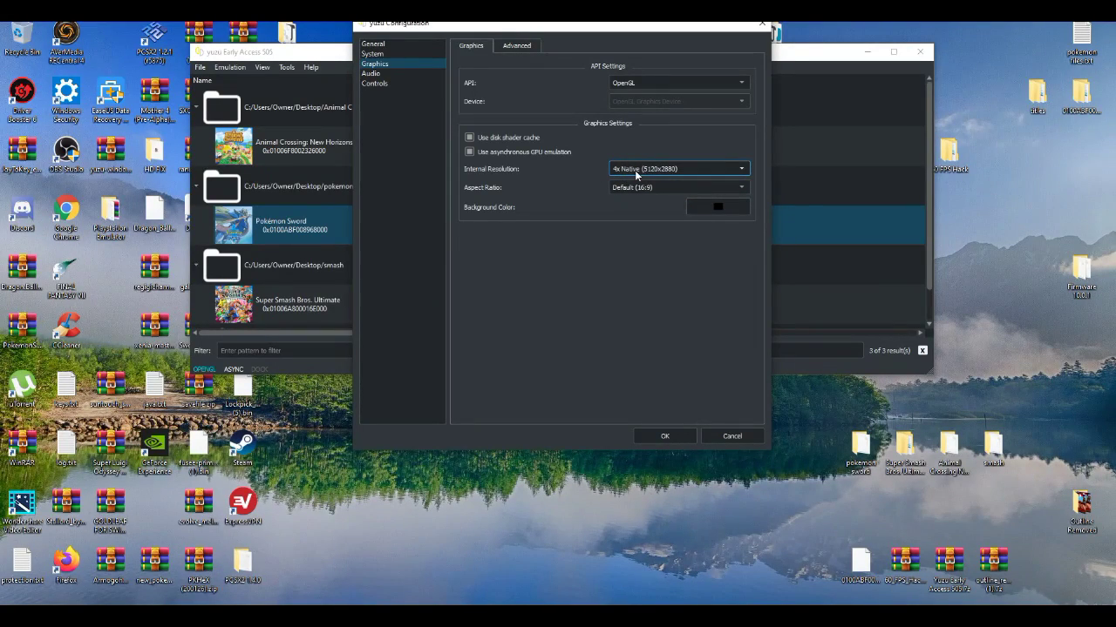
pyautogui.click(637, 174)
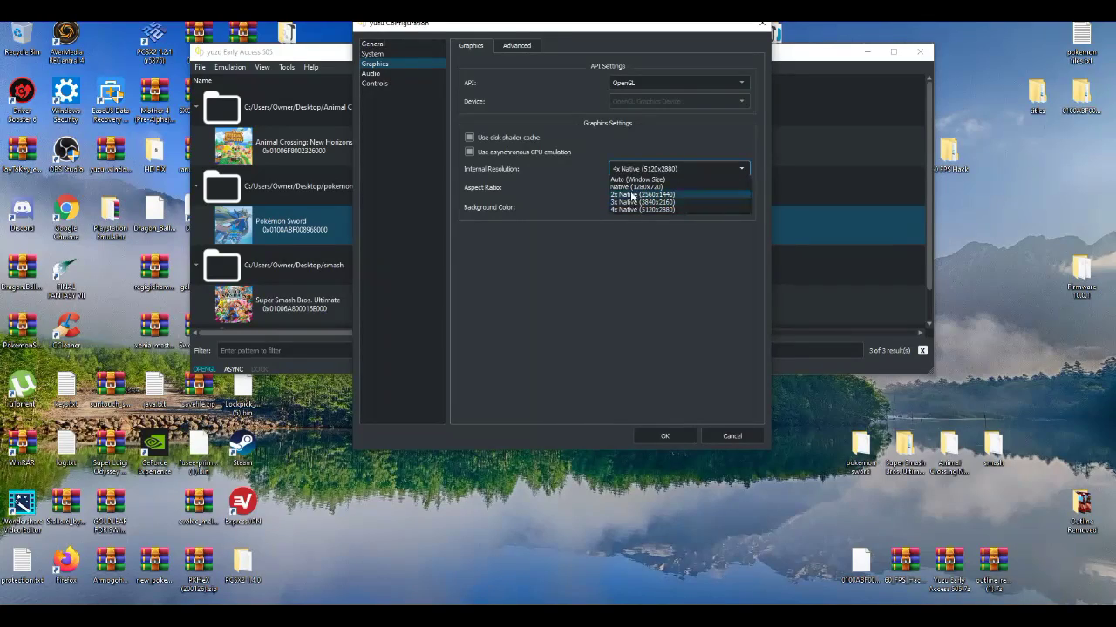
pyautogui.click(628, 210)
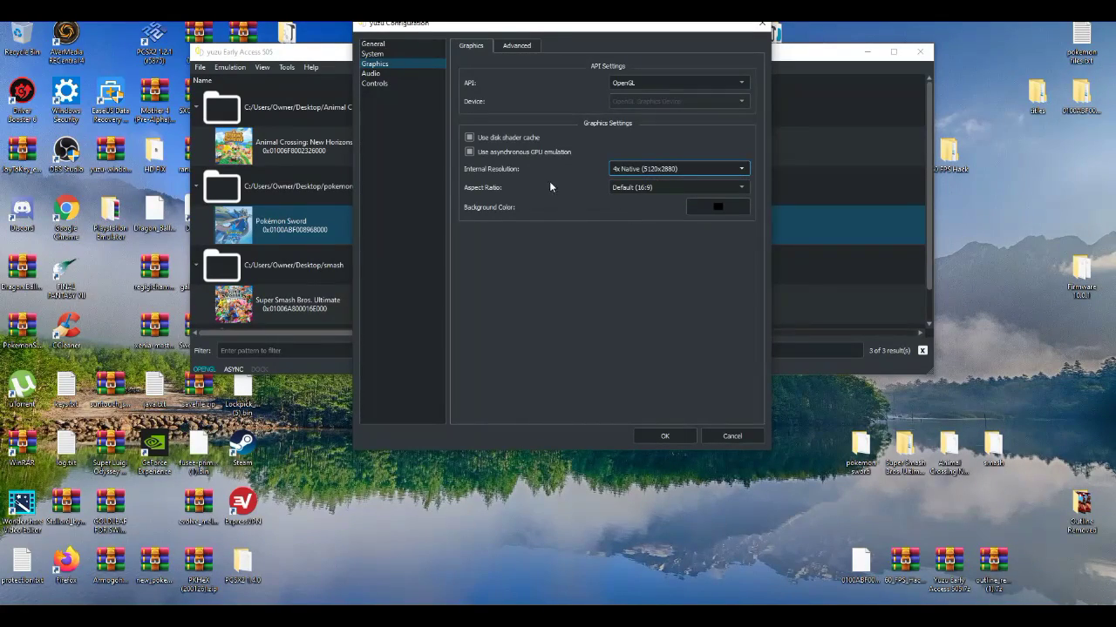
pyautogui.click(665, 436)
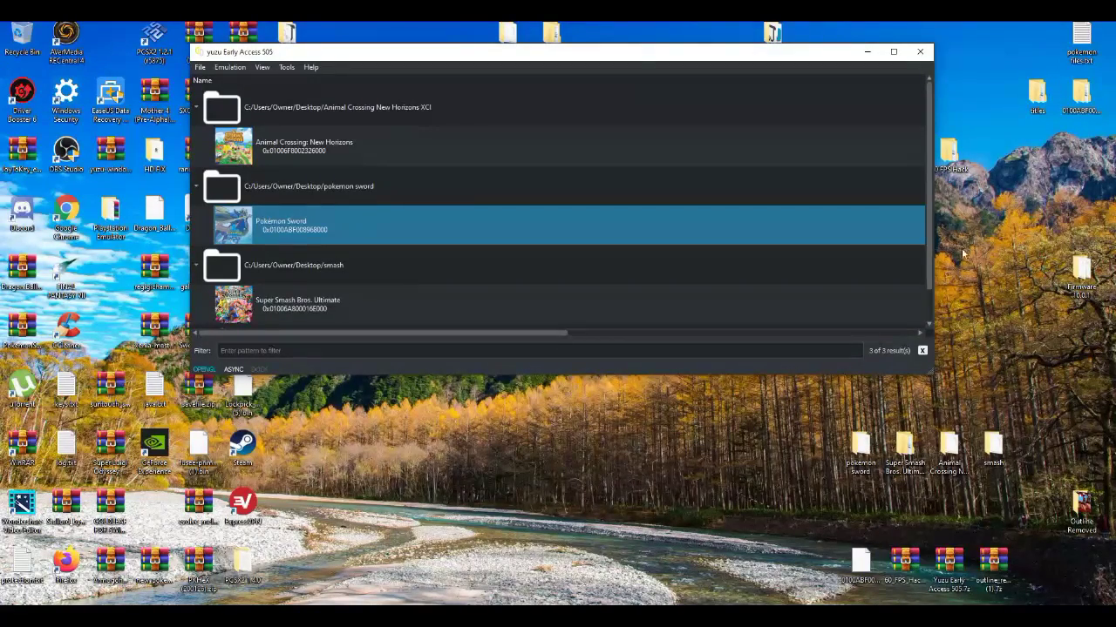
# Step: Move the 60 FPS Hack folder on the desktop clear of the yuzu window and select Pokémon Sword in the game list
pyautogui.click(956, 166)
pyautogui.moveTo(956, 166); pyautogui.dragTo(995, 329)
pyautogui.click(466, 195)
pyautogui.click(440, 234)
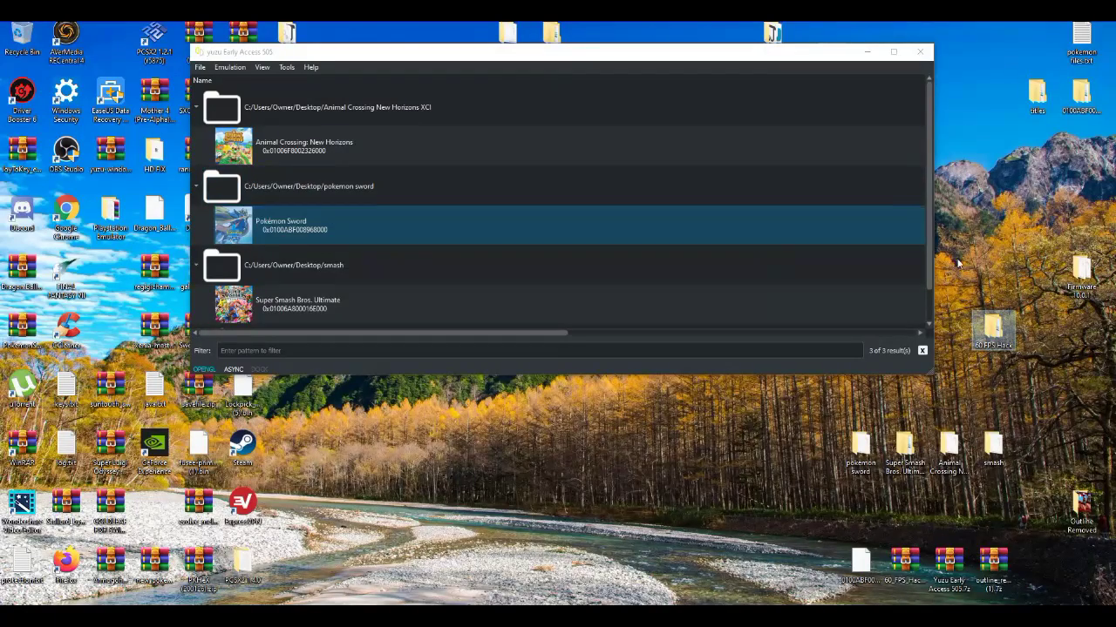
# Step: Check the contents of the desktop's 60 FPS Hack folder and its exefs subfolder, and close the folder window
pyautogui.doubleClick(992, 335)
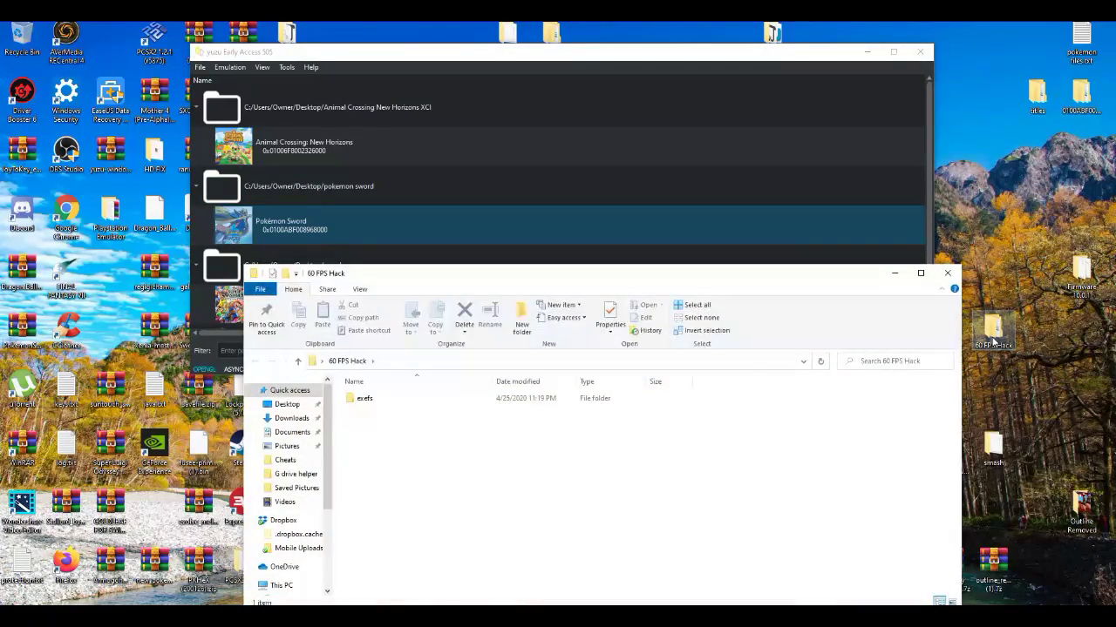
pyautogui.click(595, 399)
pyautogui.doubleClick(594, 399)
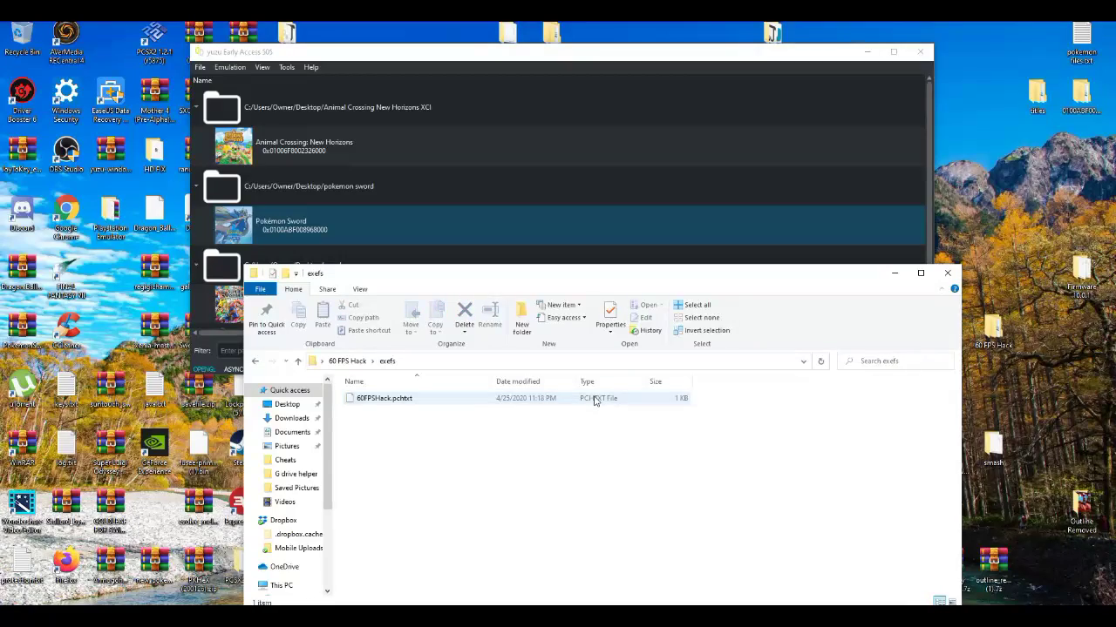
pyautogui.click(948, 276)
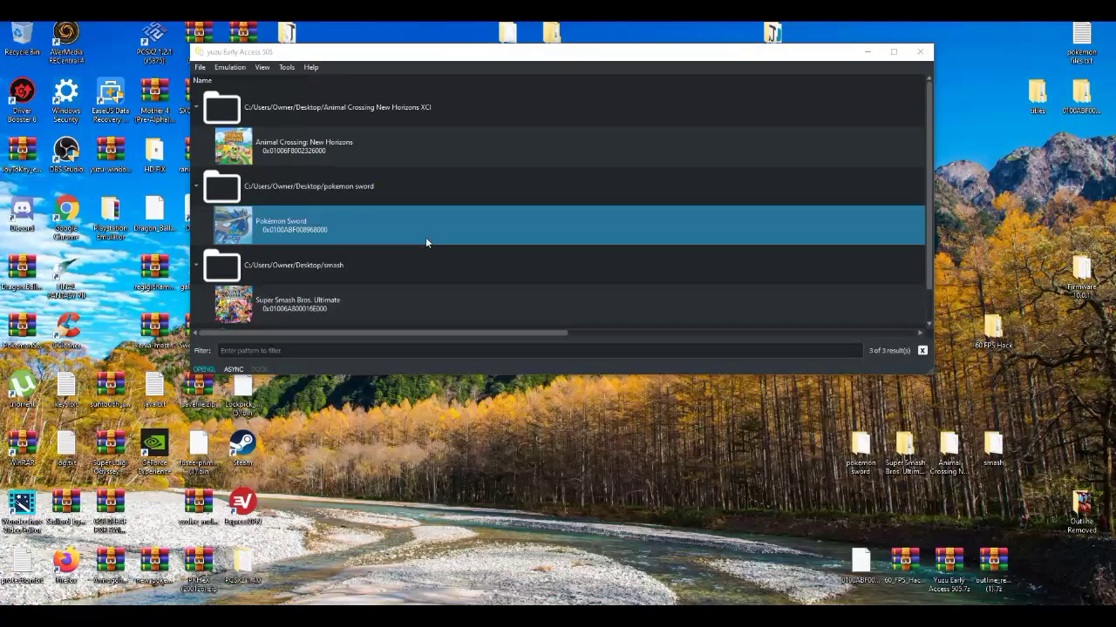
# Step: Move the 60 FPS Hack folder from the desktop into Pokémon Sword's mod data location and close that folder
pyautogui.rightClick(350, 223)
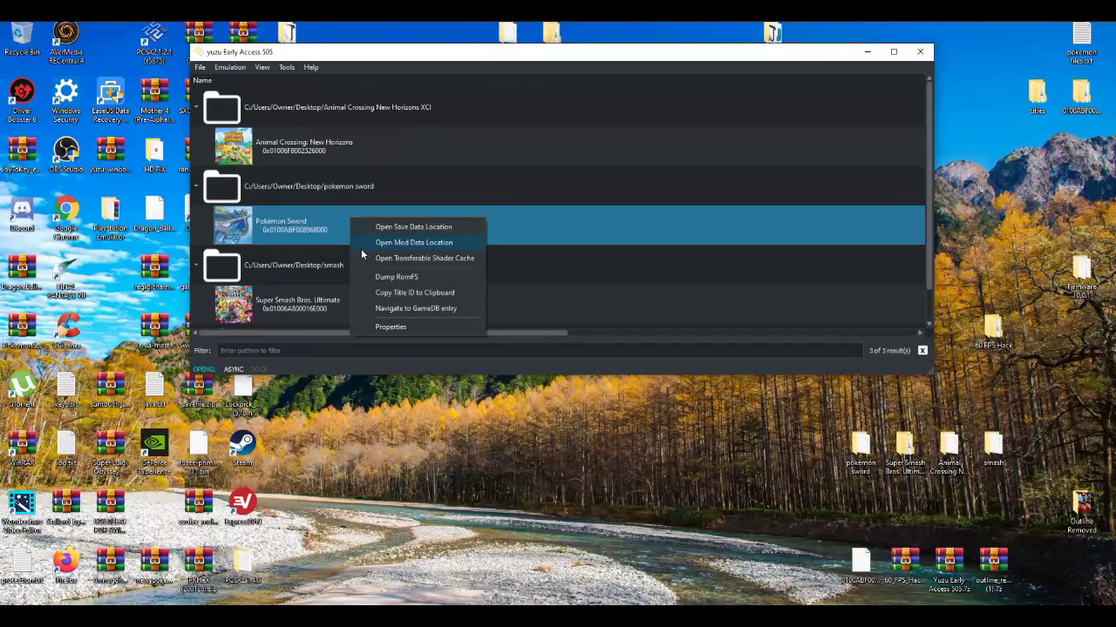
pyautogui.click(361, 249)
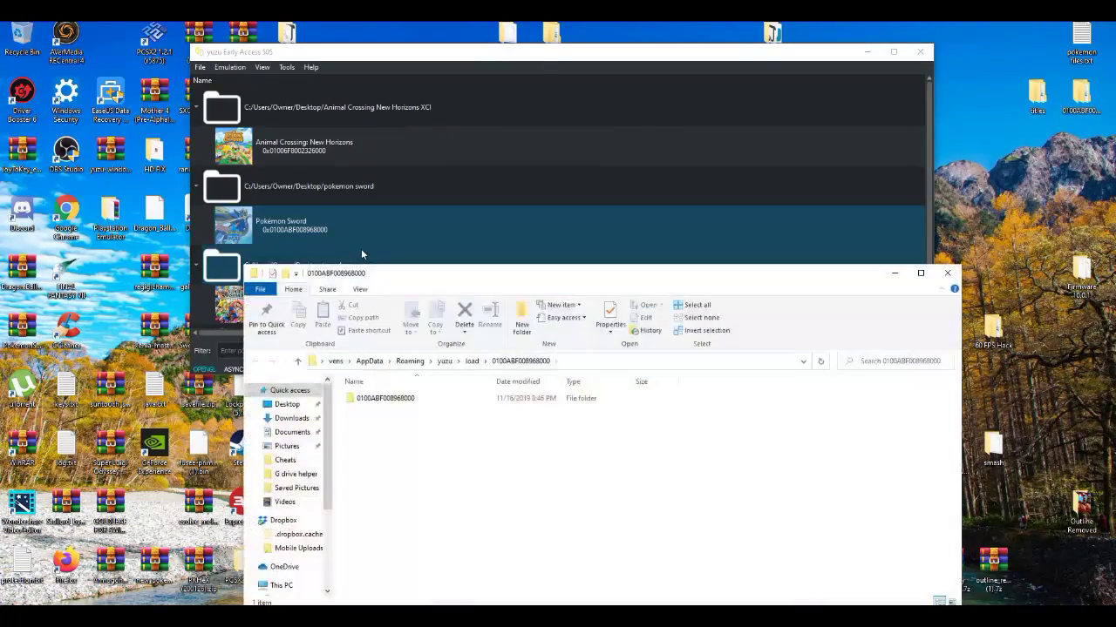
pyautogui.moveTo(473, 277); pyautogui.dragTo(314, 99)
pyautogui.click(992, 335)
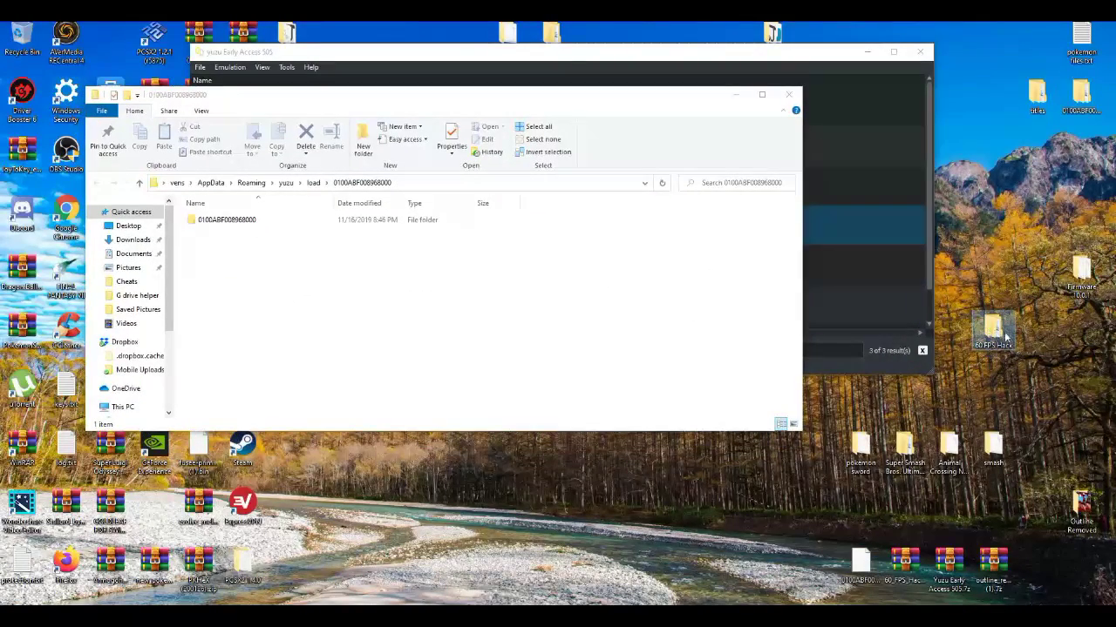
pyautogui.moveTo(998, 336); pyautogui.dragTo(347, 294)
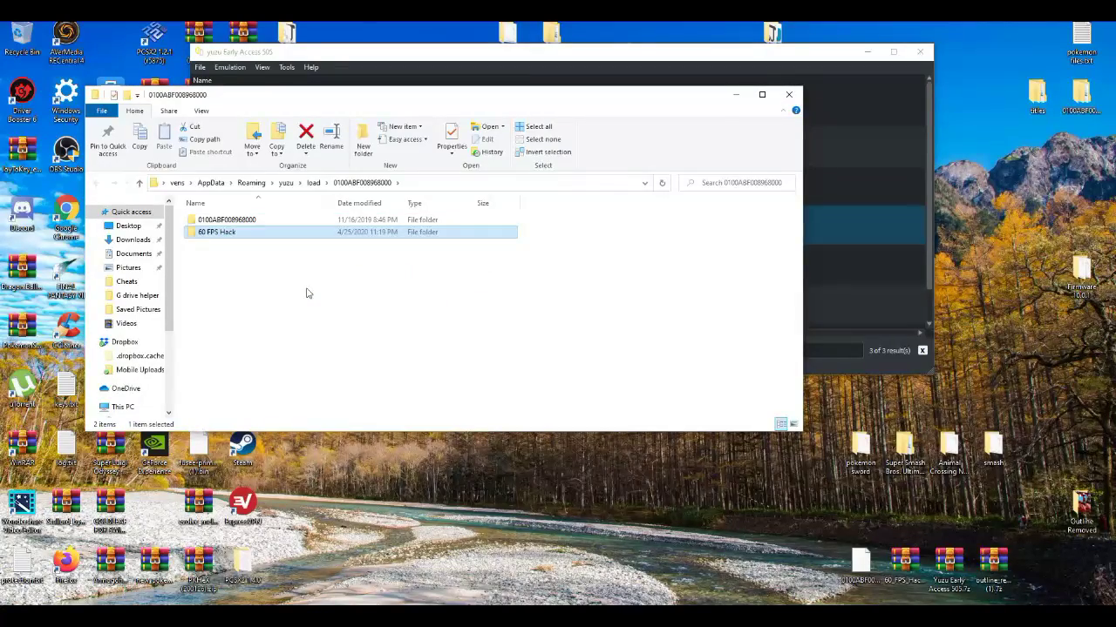
pyautogui.click(789, 94)
# Step: Check the add-ons listed in Pokémon Sword's properties and close the dialog
pyautogui.rightClick(332, 227)
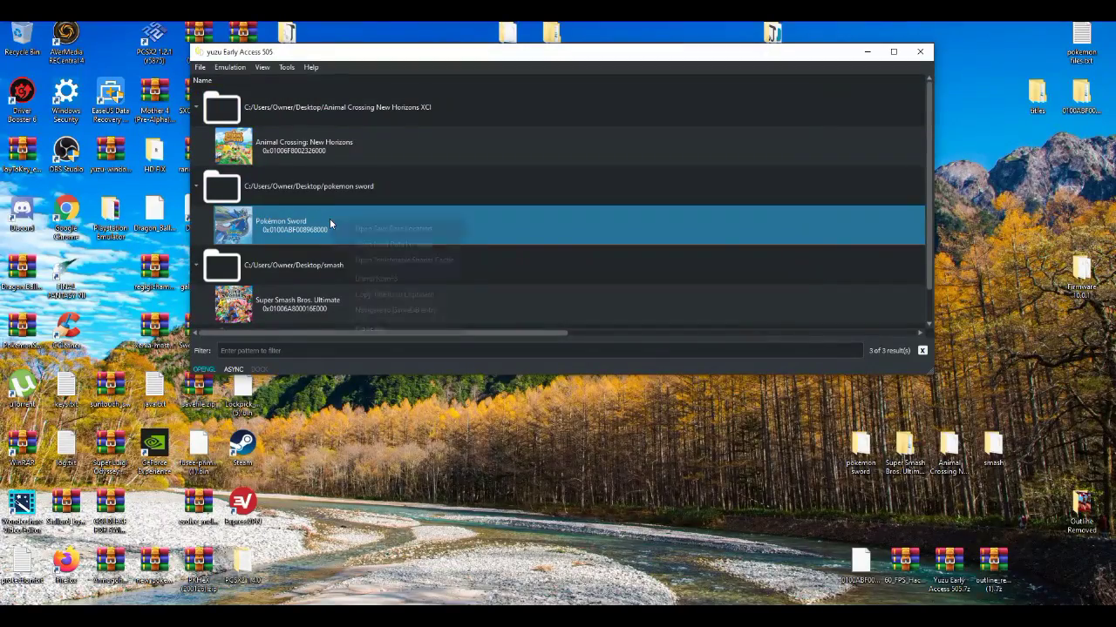
pyautogui.click(379, 328)
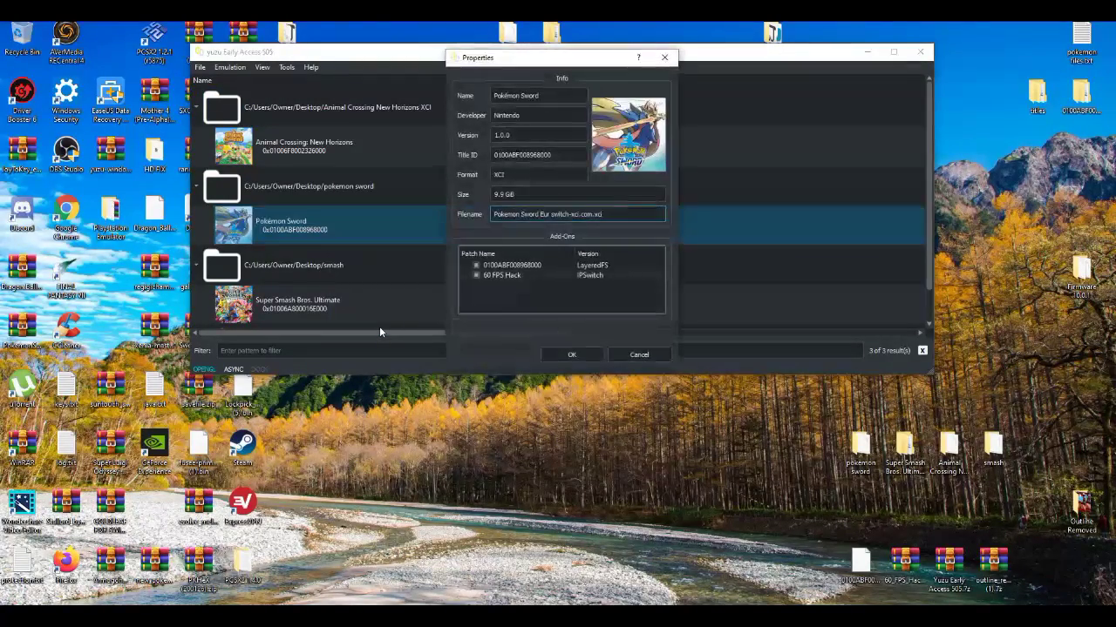
pyautogui.click(572, 355)
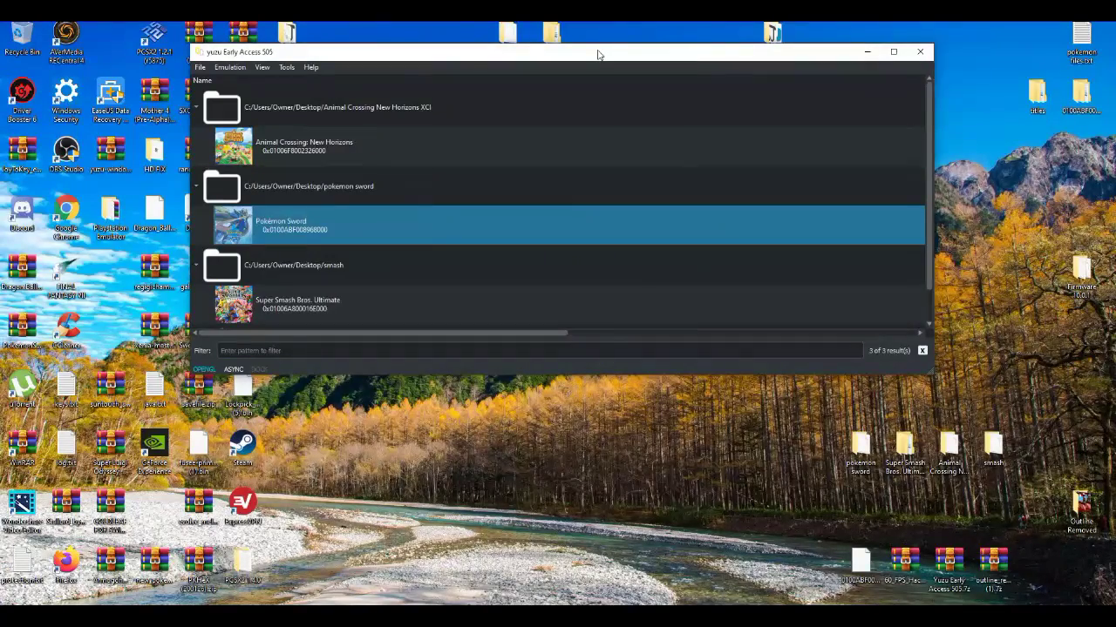
# Step: Shift the yuzu window slightly and launch Pokémon Sword from the game list
pyautogui.moveTo(597, 55); pyautogui.dragTo(621, 52)
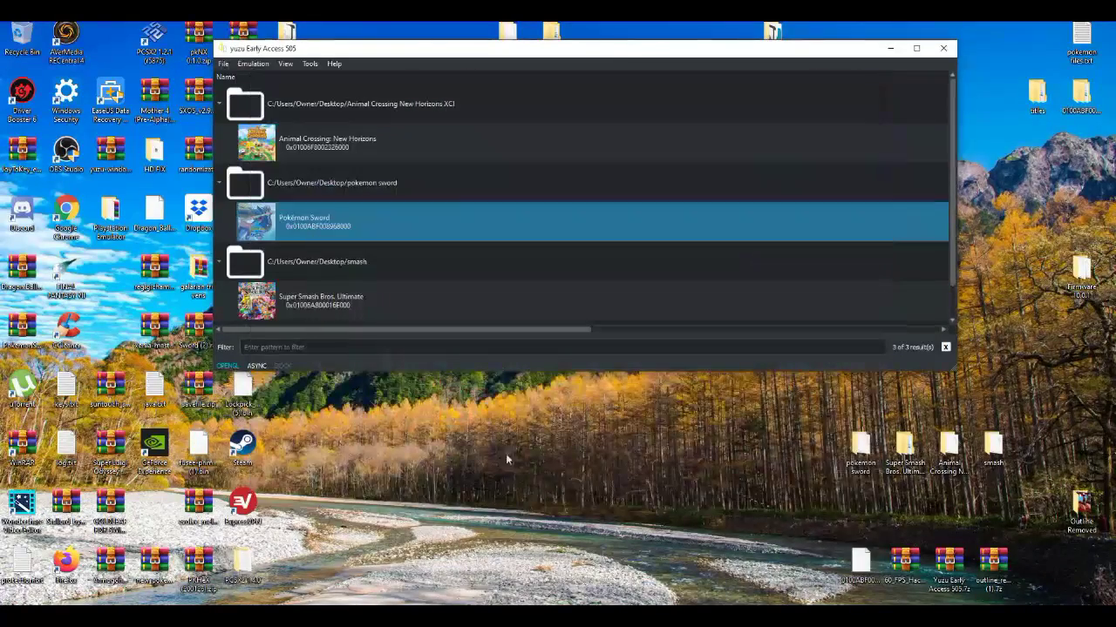
pyautogui.click(420, 226)
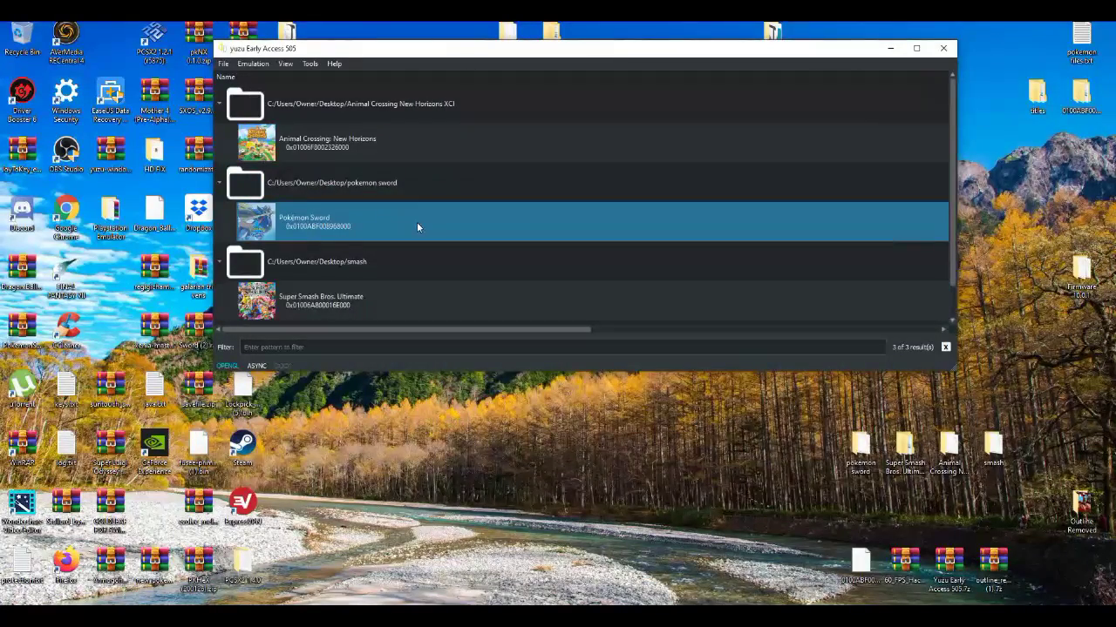
pyautogui.doubleClick(416, 226)
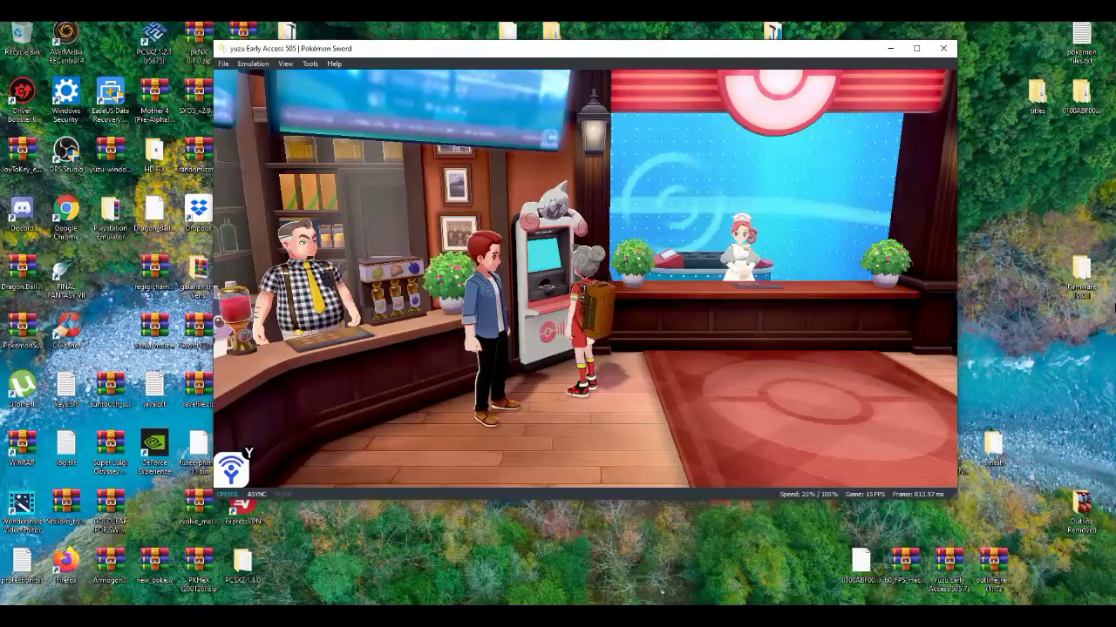
# Step: Walk the character around the Pokémon Center in different directions to examine the game's look and speed
pyautogui.press('d')
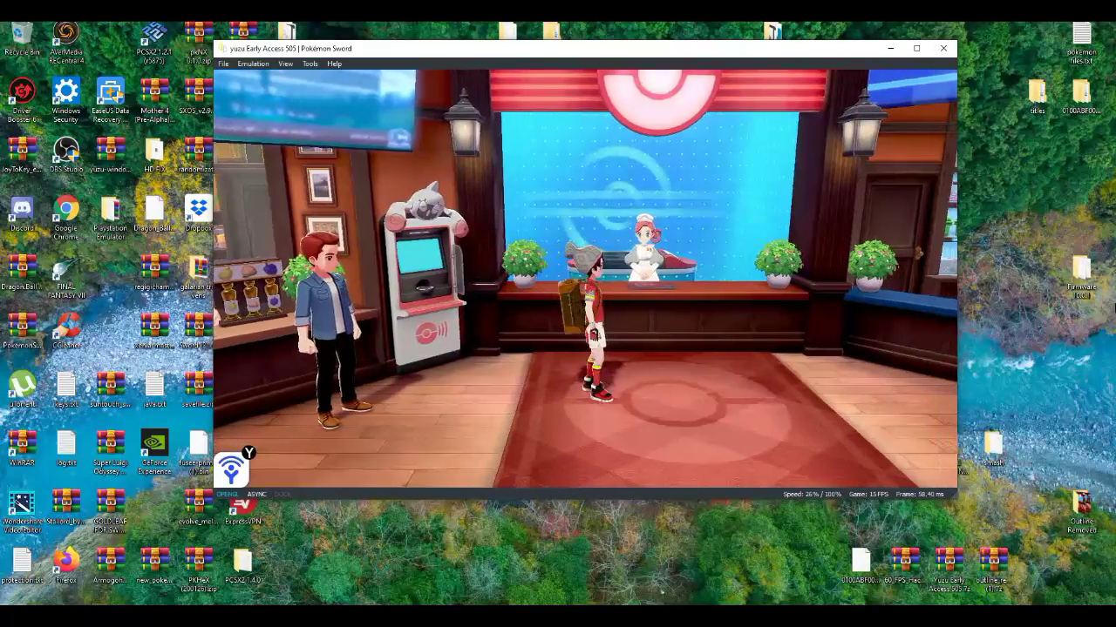
pyautogui.press('s')
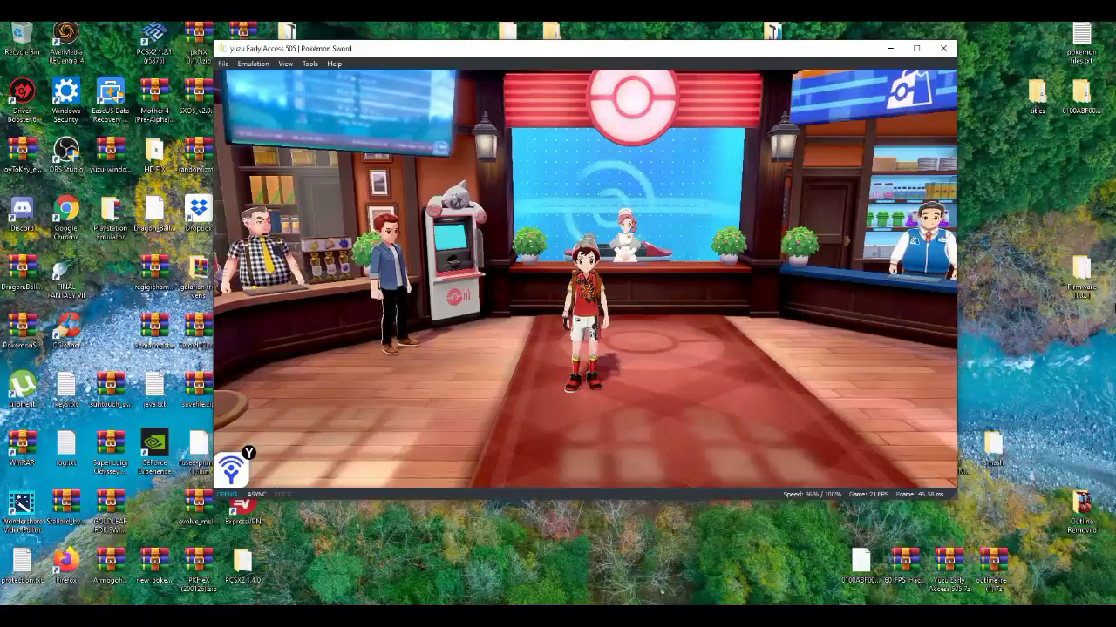
pyautogui.press('a')
pyautogui.press('d')
pyautogui.press('w')
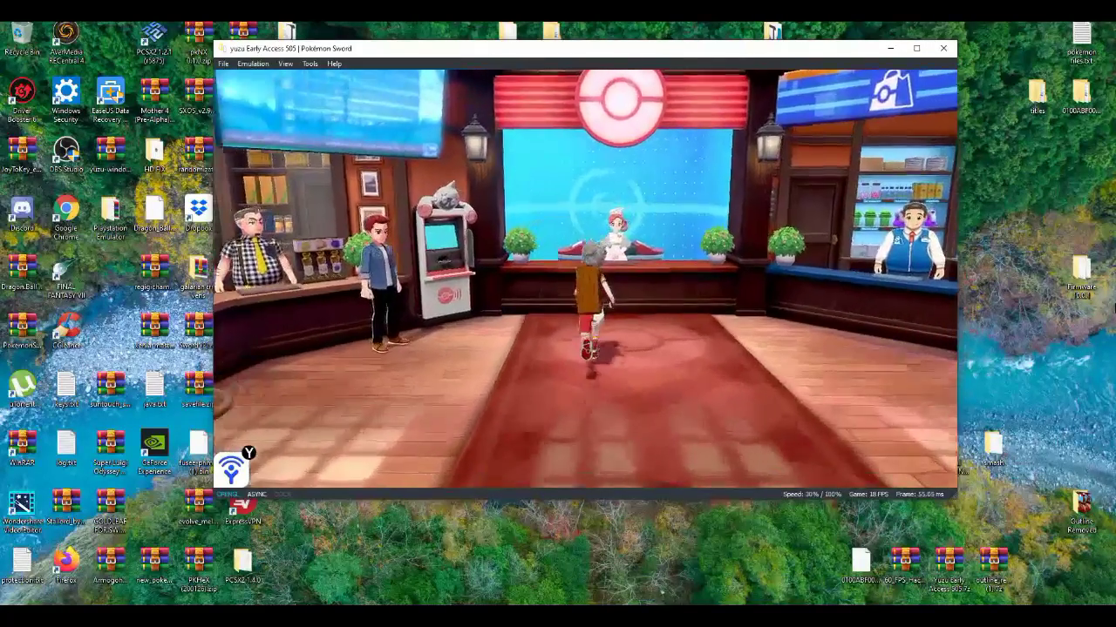
pyautogui.press('s')
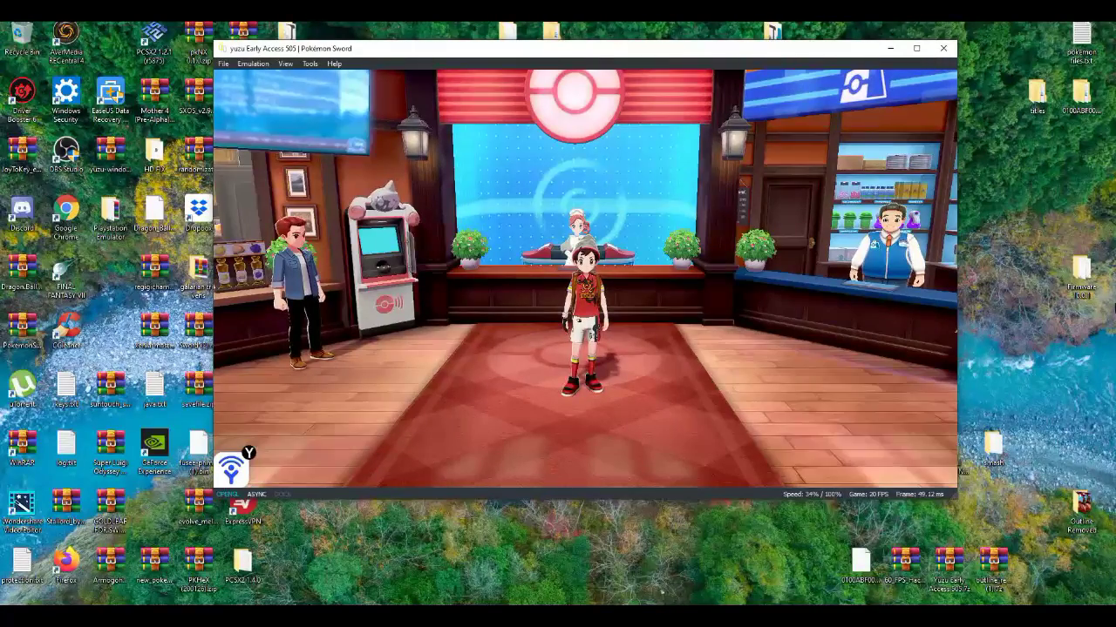
pyautogui.press('a')
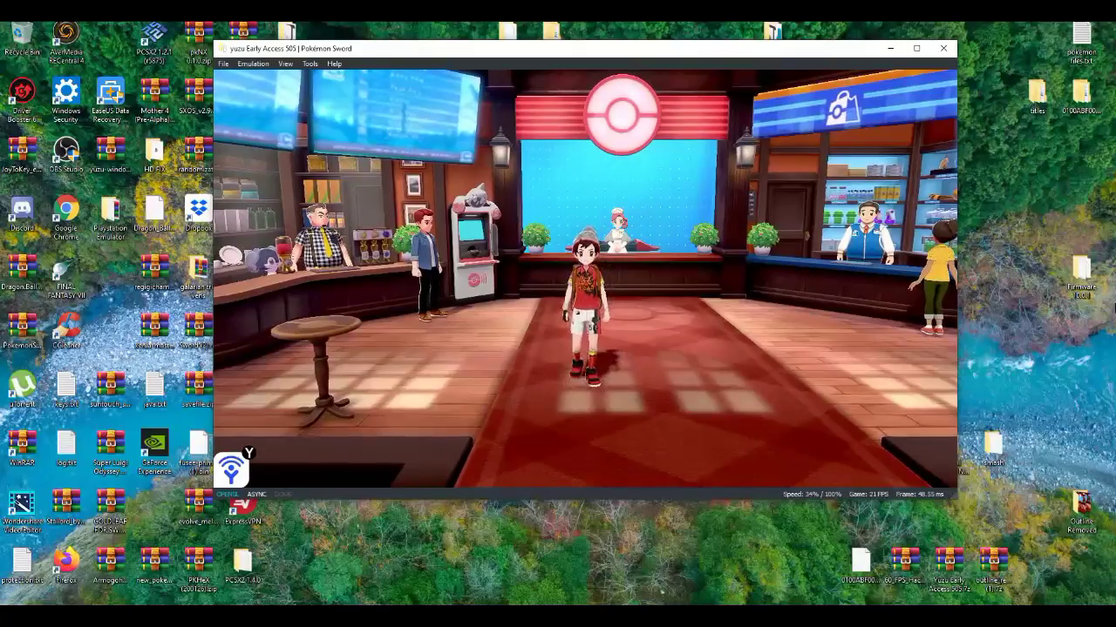
pyautogui.press('w')
pyautogui.press('s')
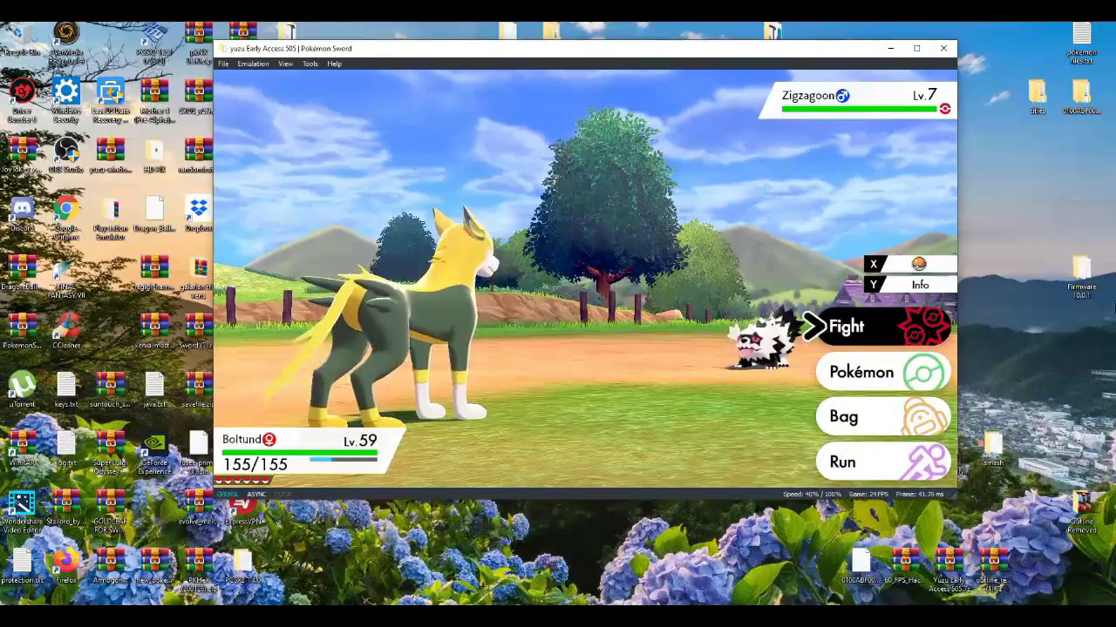
# Step: Attack the Zigzagoon with Boltund's Play Rough and advance through the end of the battle
pyautogui.press('c')
pyautogui.press('Down')
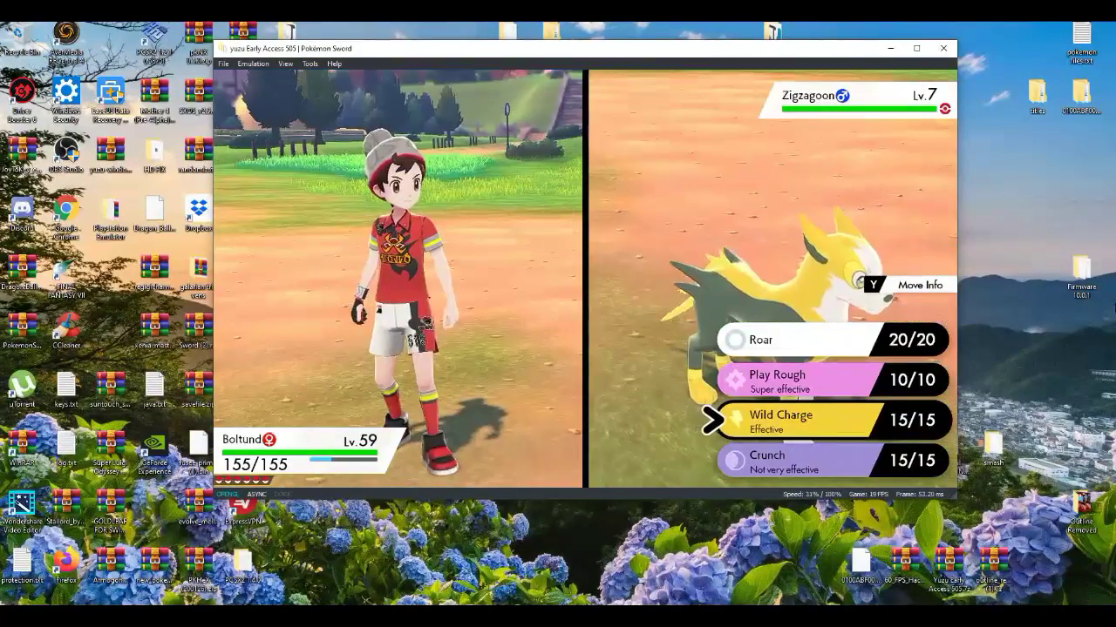
pyautogui.press('Up')
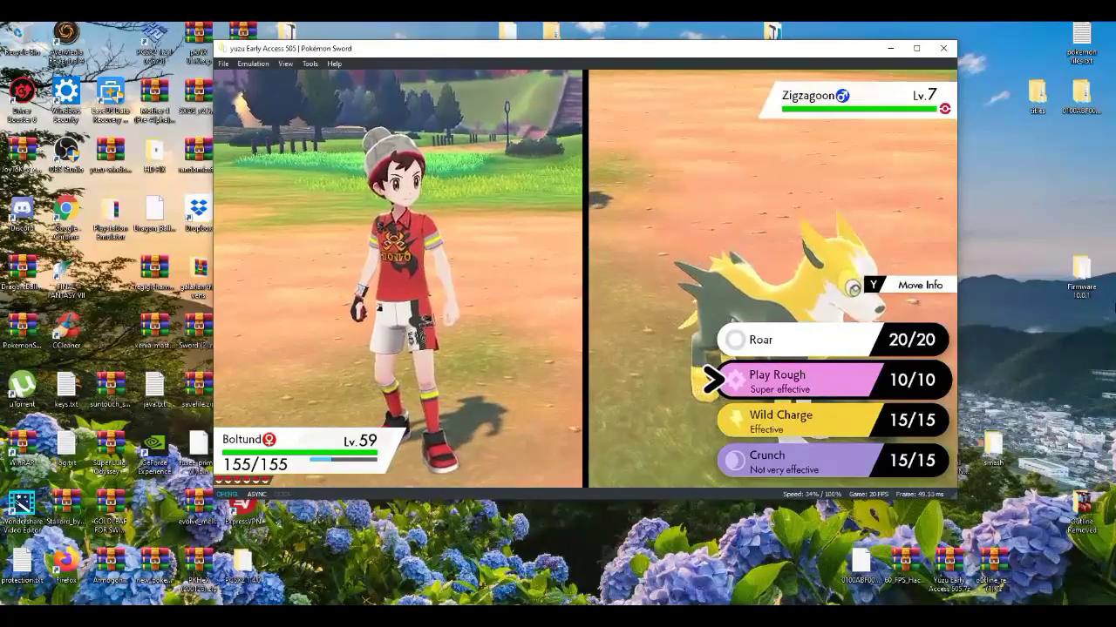
pyautogui.press('c')
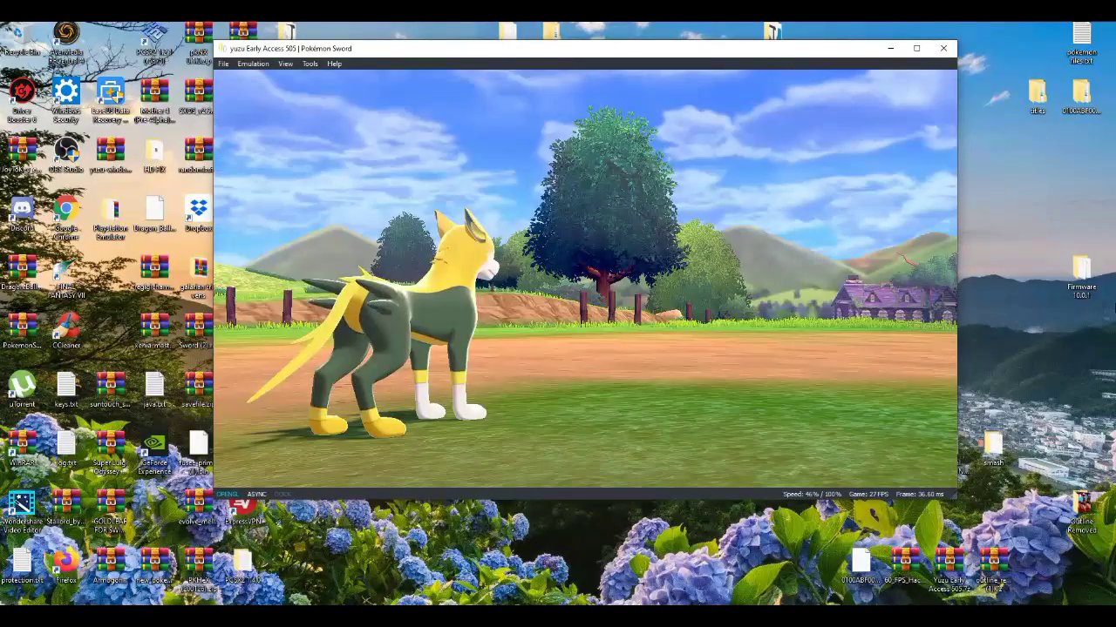
pyautogui.press('v')
pyautogui.press('c')
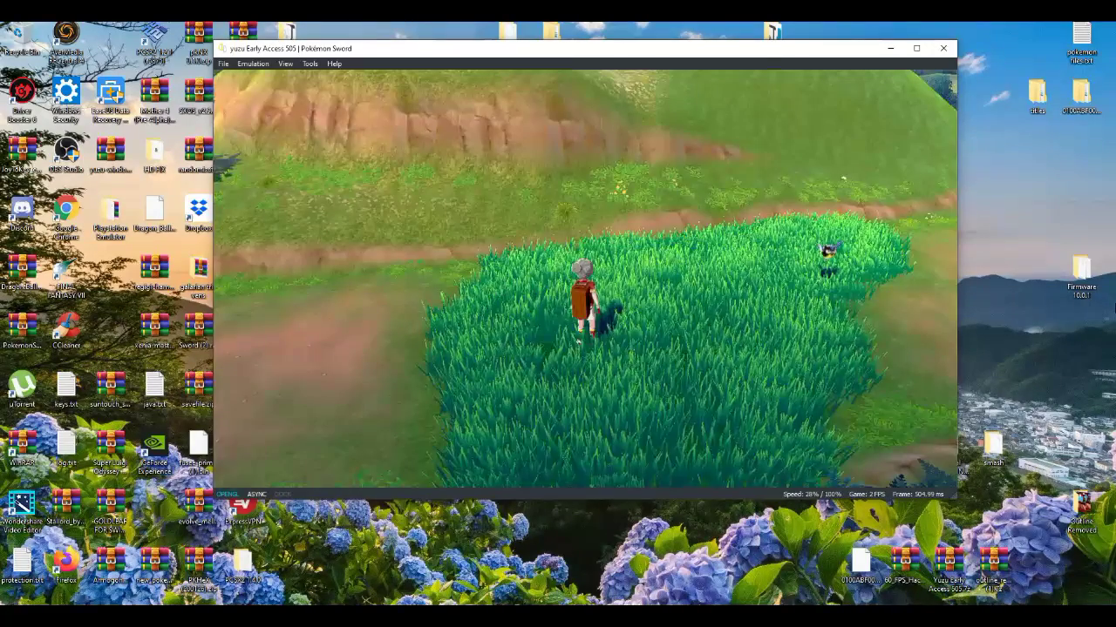
# Step: Run the character out of the tall grass to the path near the 02 sign and stop the emulation
pyautogui.press('a')
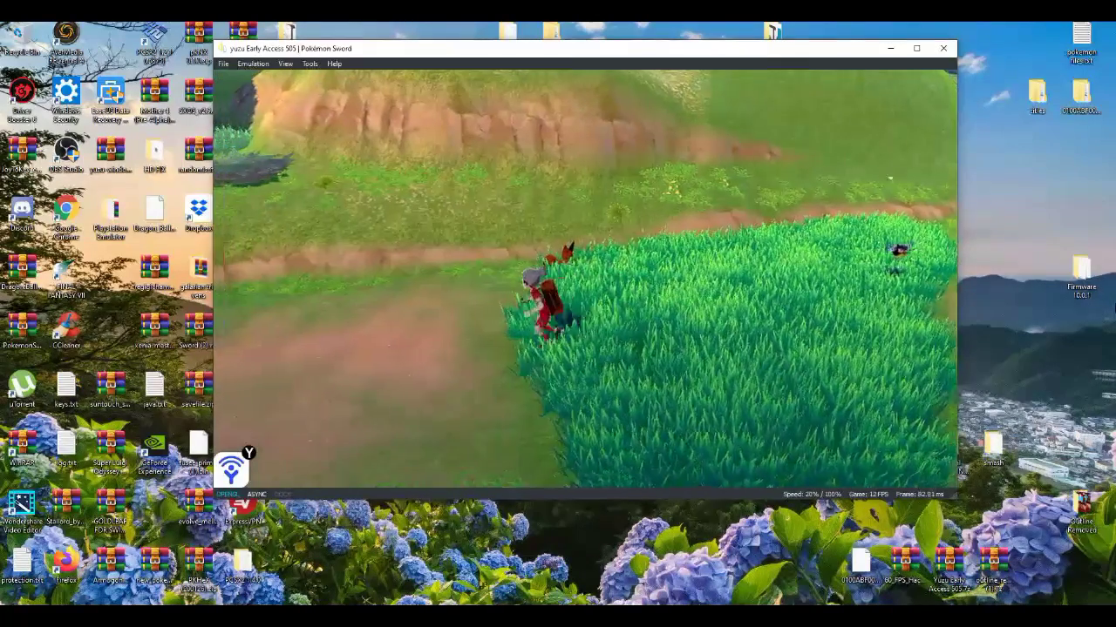
pyautogui.press('s')
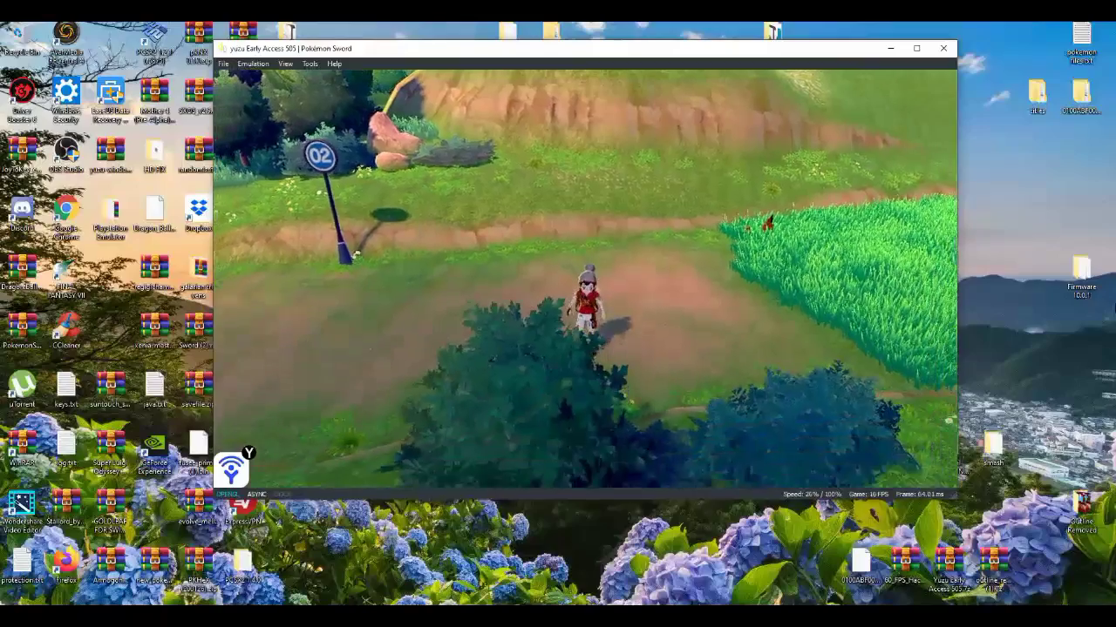
pyautogui.press('a')
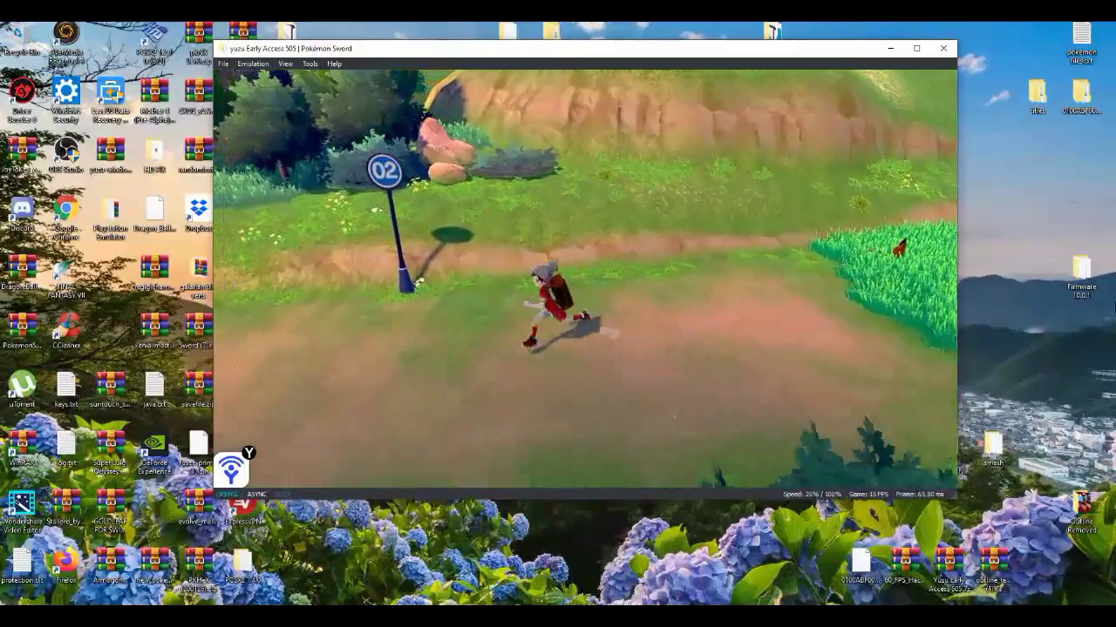
pyautogui.press('s')
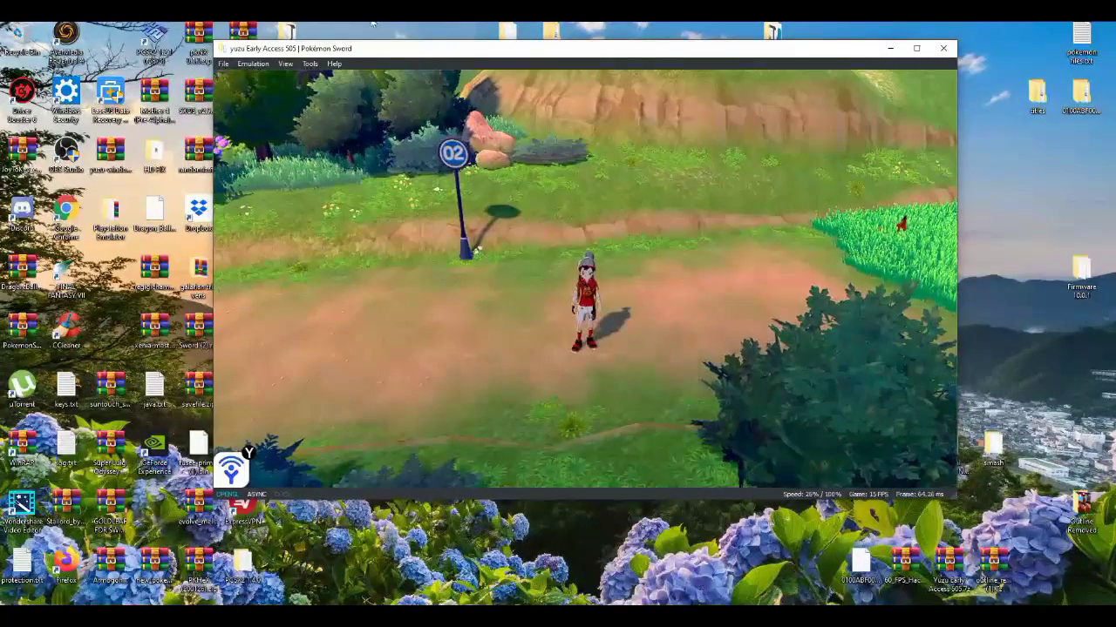
pyautogui.click(252, 64)
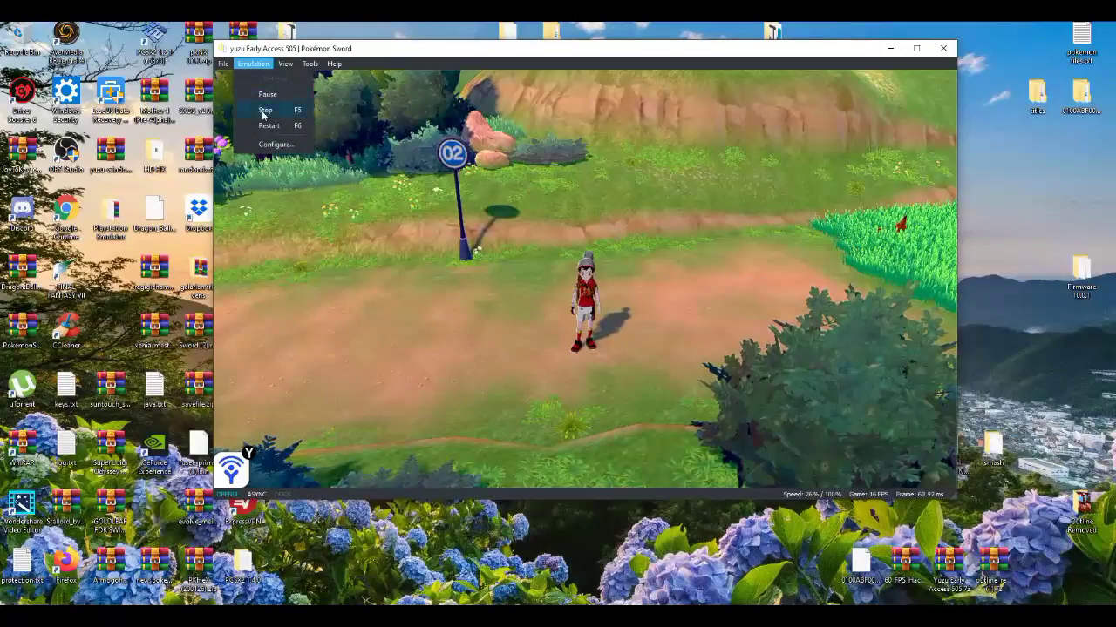
pyautogui.click(264, 111)
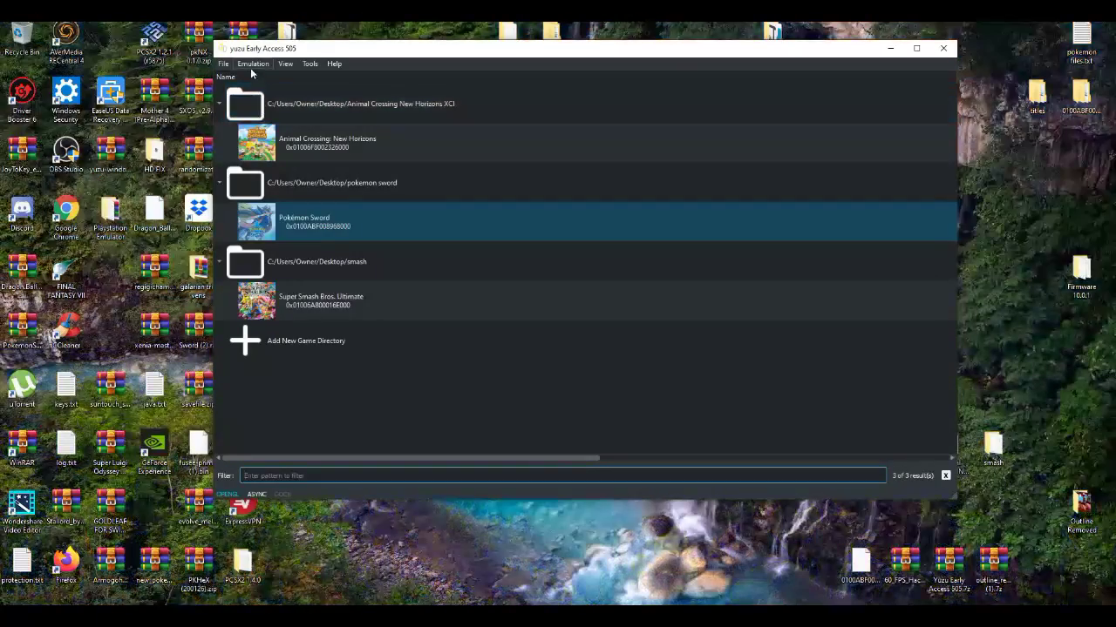
# Step: Open the emulator configuration, review the graphics settings and choose High as the accuracy level in the advanced graphics options
pyautogui.click(251, 68)
pyautogui.click(271, 144)
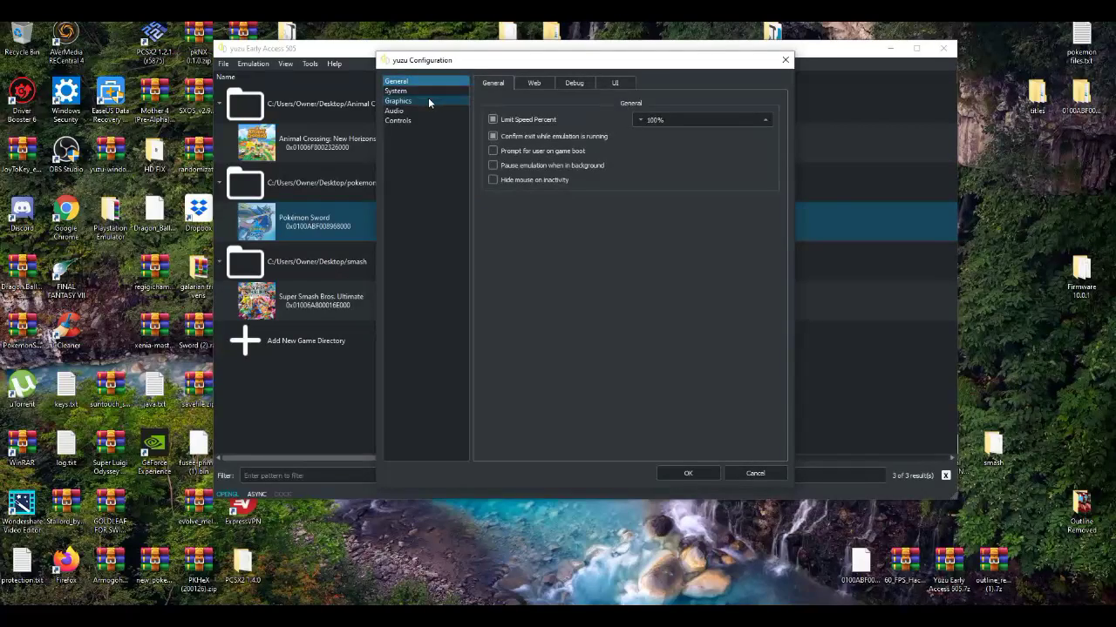
pyautogui.click(428, 102)
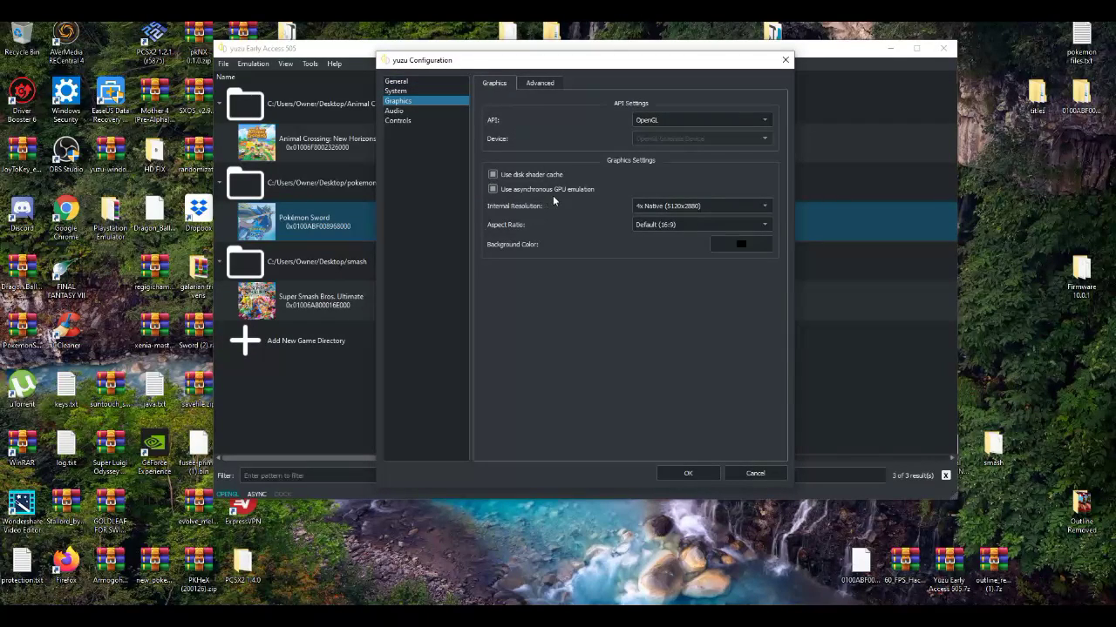
pyautogui.click(538, 86)
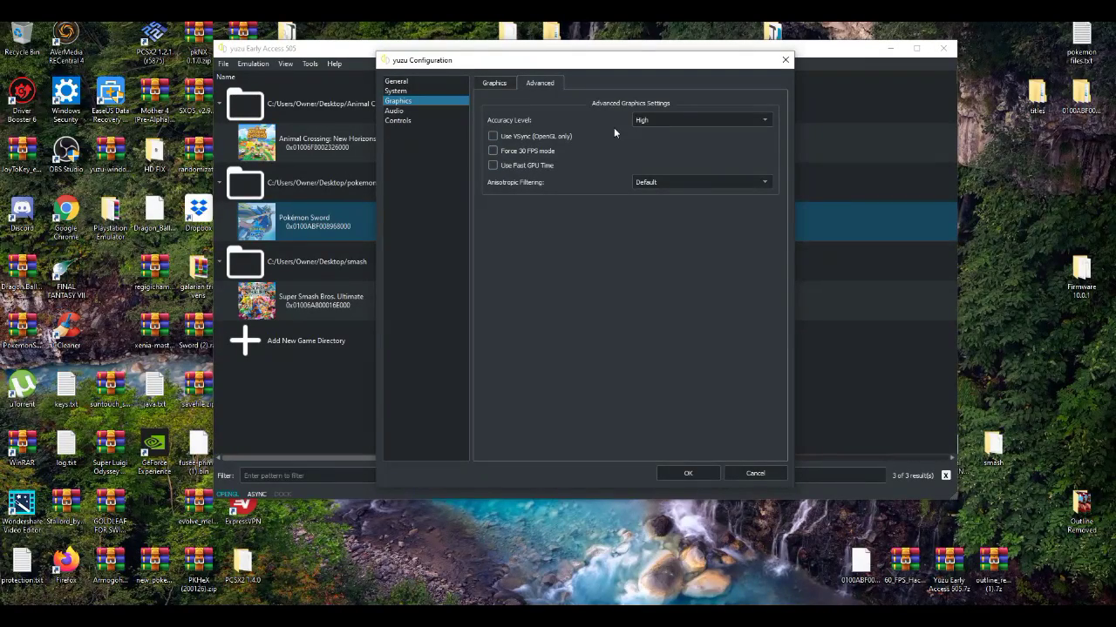
pyautogui.click(722, 119)
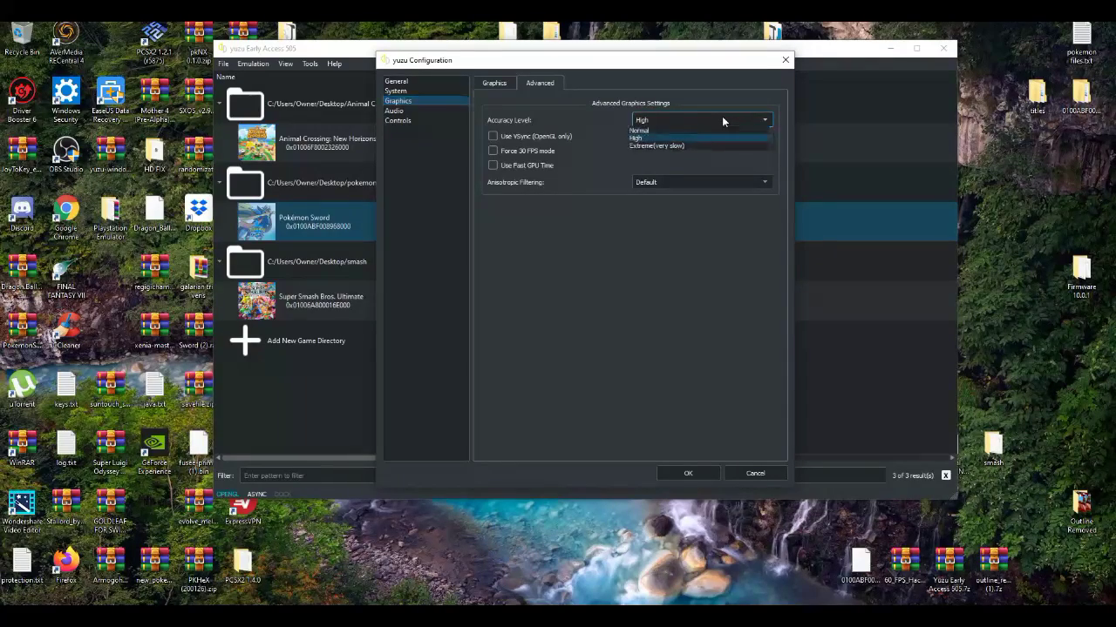
pyautogui.click(659, 138)
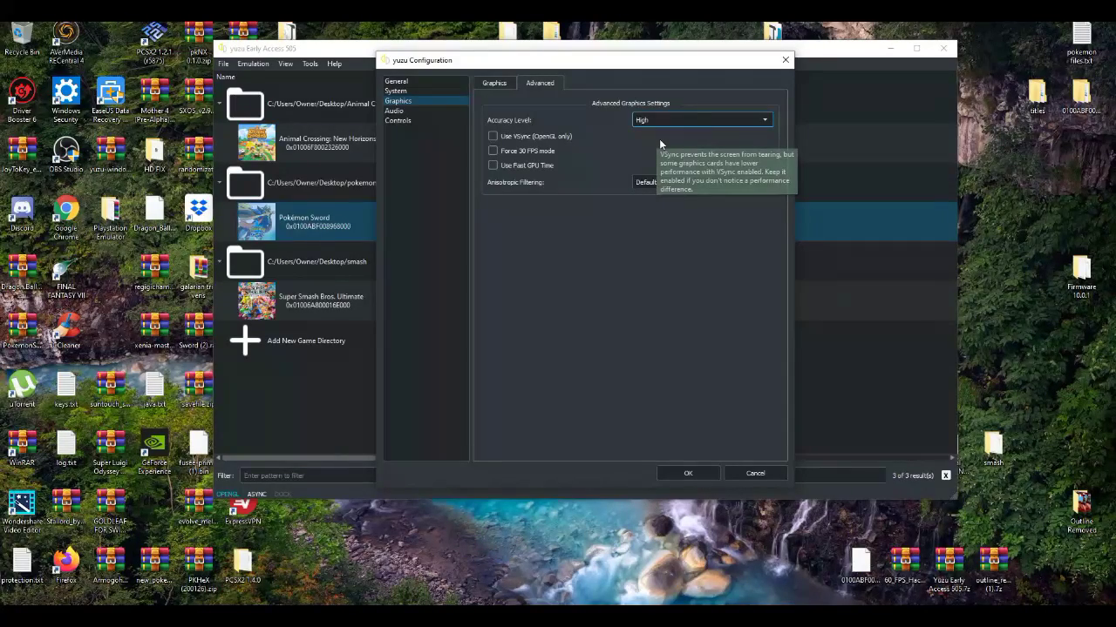
# Step: Disable audio stretching in the audio settings and save the configuration
pyautogui.click(433, 114)
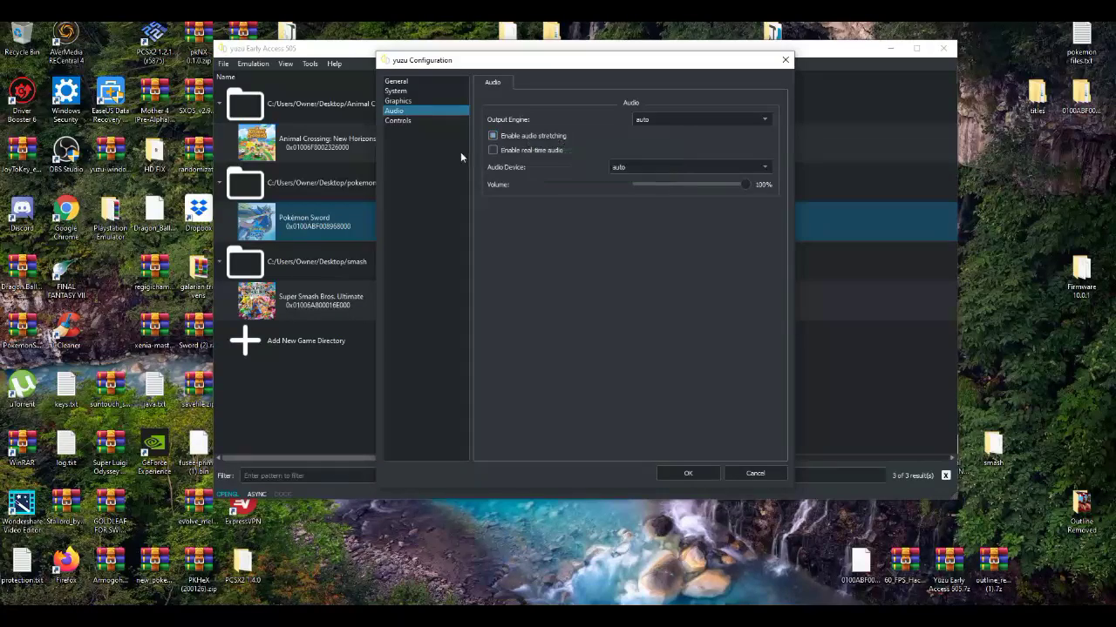
pyautogui.click(493, 138)
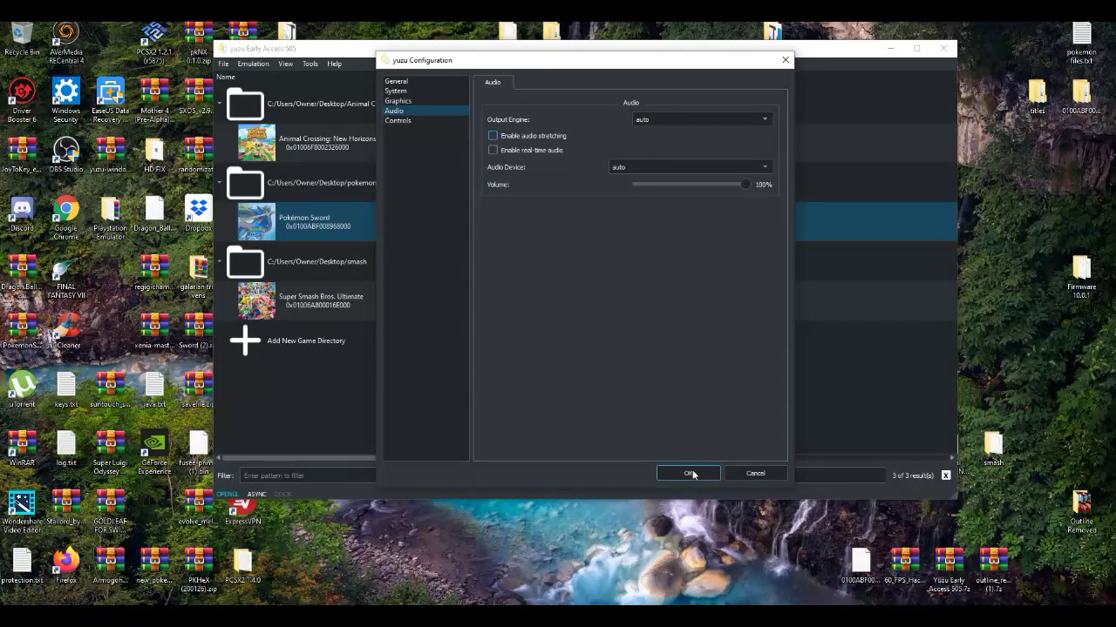
pyautogui.click(689, 474)
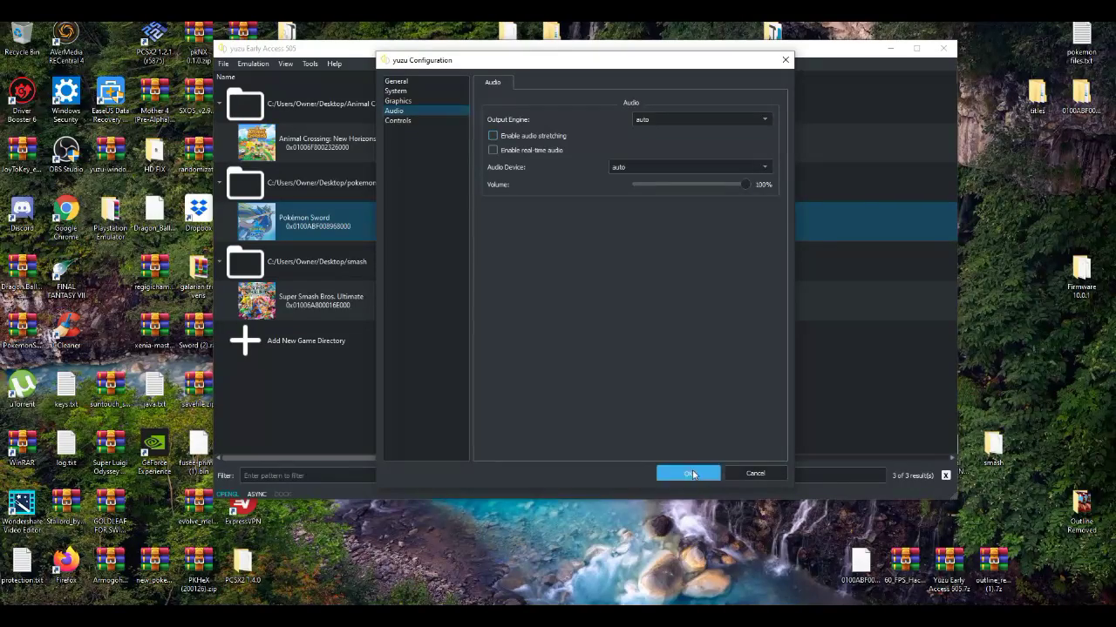
# Step: Open Pokémon Sword's mod data location to check the installed mod folders, and close the folder window
pyautogui.rightClick(437, 228)
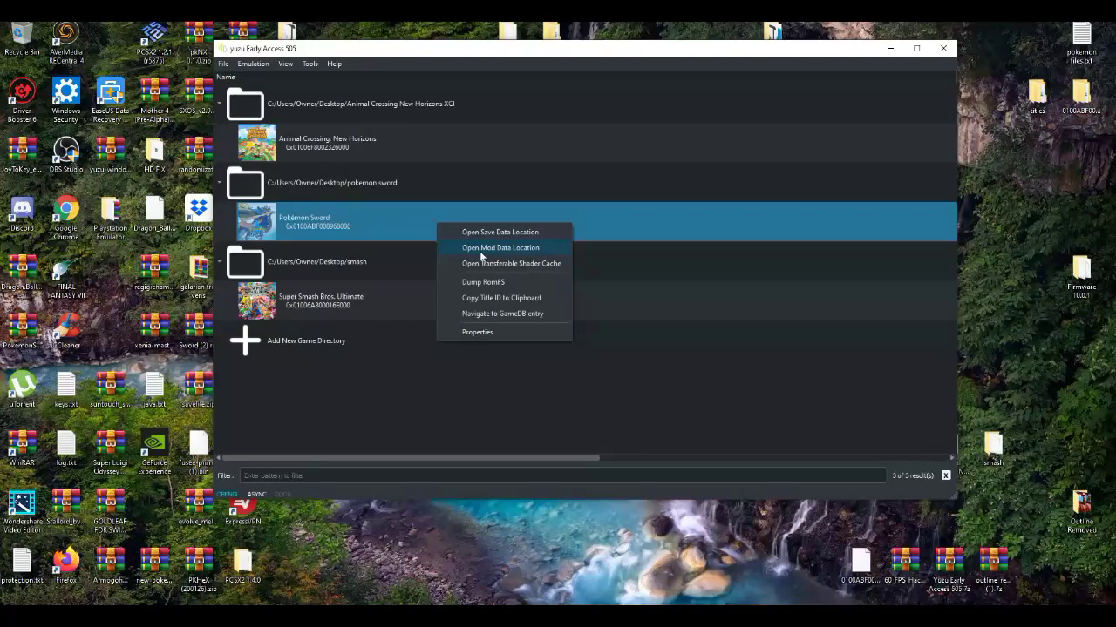
pyautogui.click(480, 251)
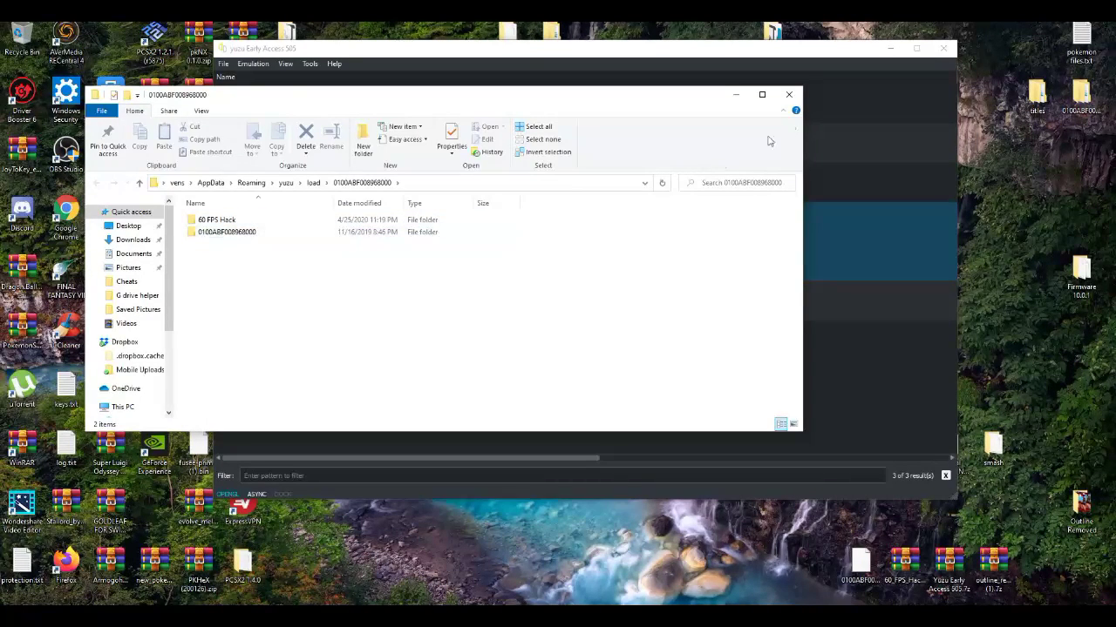
pyautogui.click(788, 94)
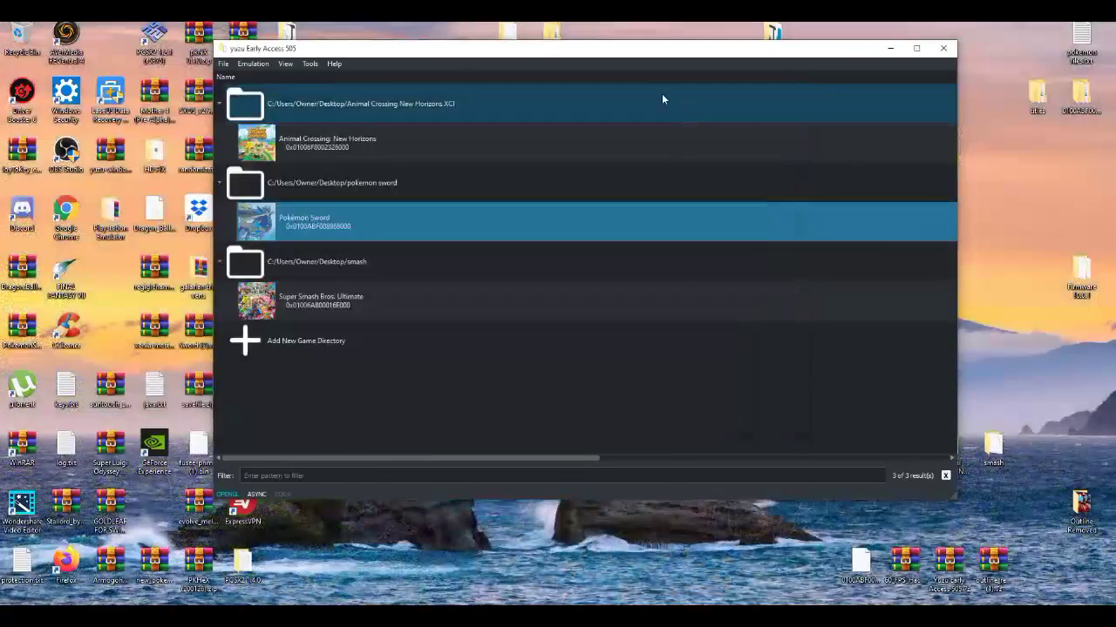
pyautogui.moveTo(553, 52); pyautogui.dragTo(604, 62)
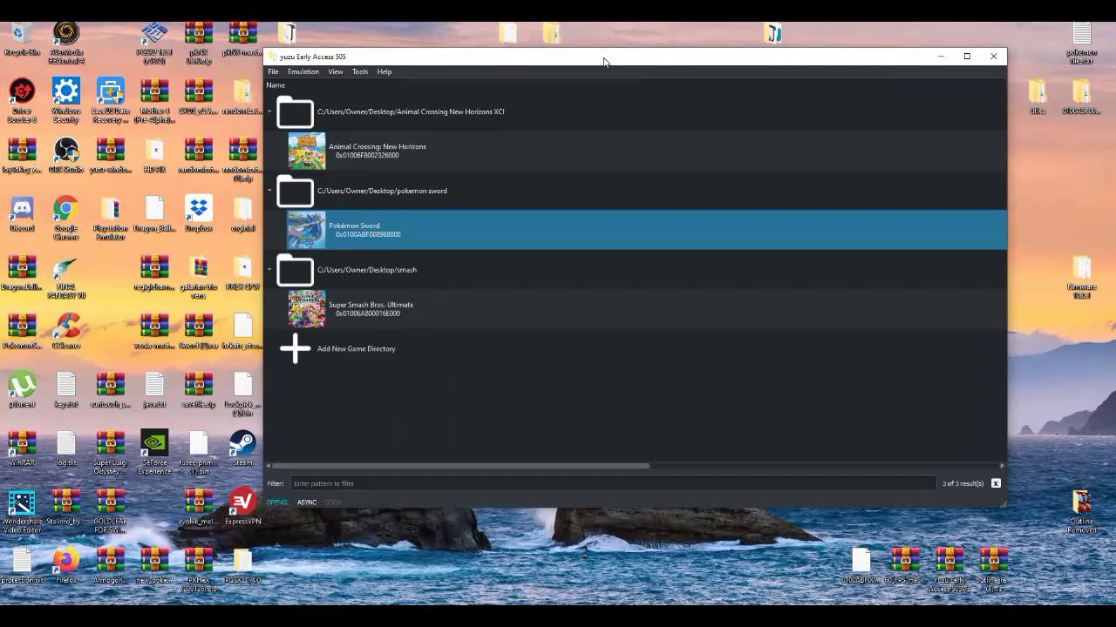
pyautogui.moveTo(604, 62); pyautogui.dragTo(587, 56)
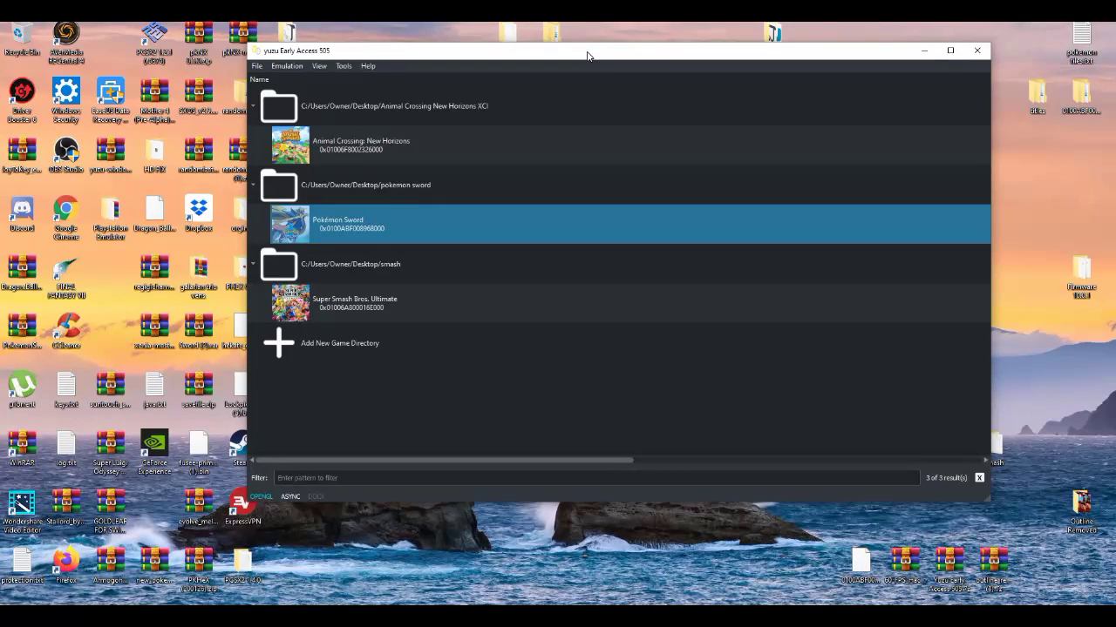
pyautogui.moveTo(587, 56); pyautogui.dragTo(575, 56)
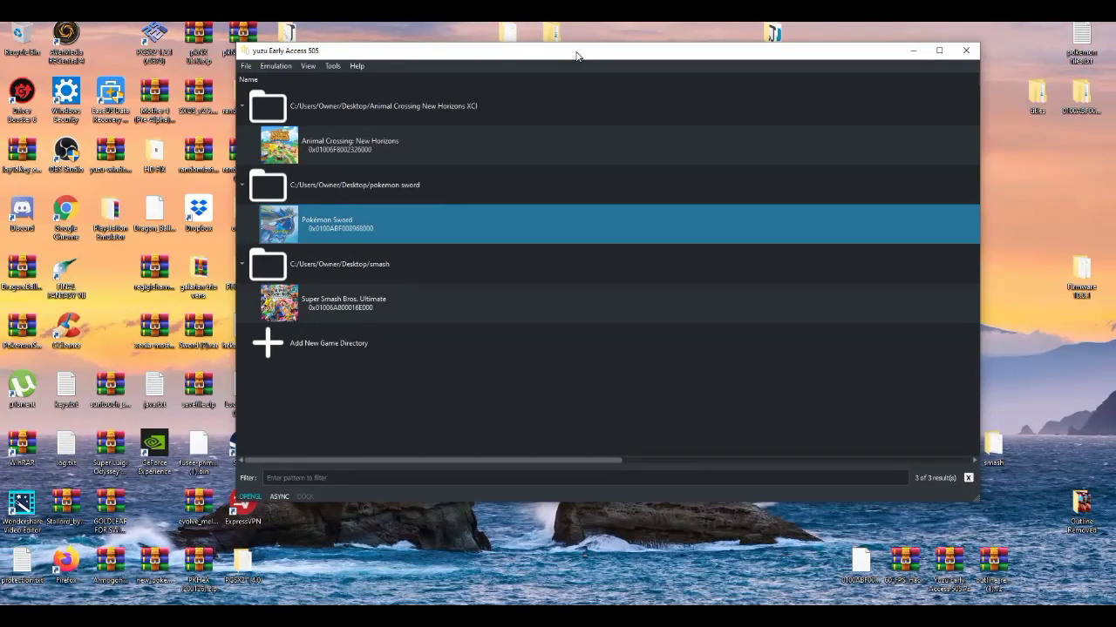